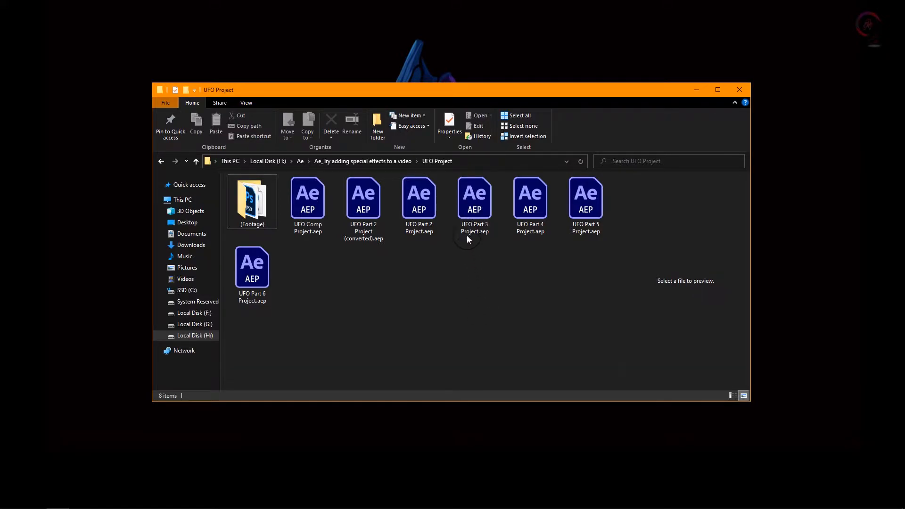
# Open the UFO Part 3 project and add UFO.mov to the Background composition above the moon and background layers.
pyautogui.click(468, 206)
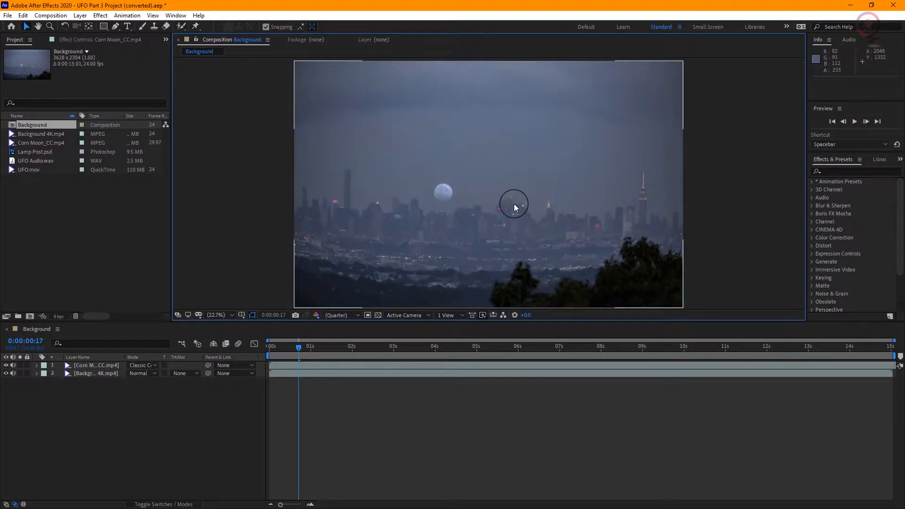
pyautogui.click(24, 170)
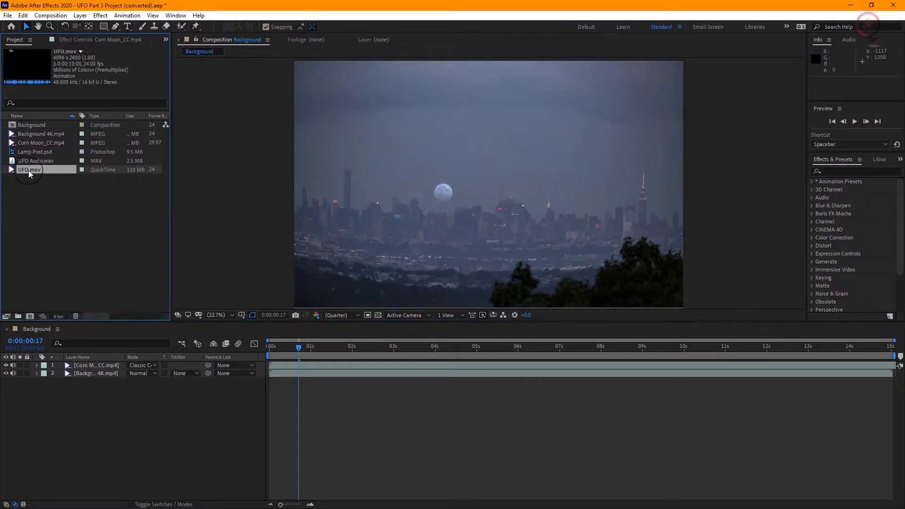
pyautogui.moveTo(22, 170); pyautogui.dragTo(485, 177)
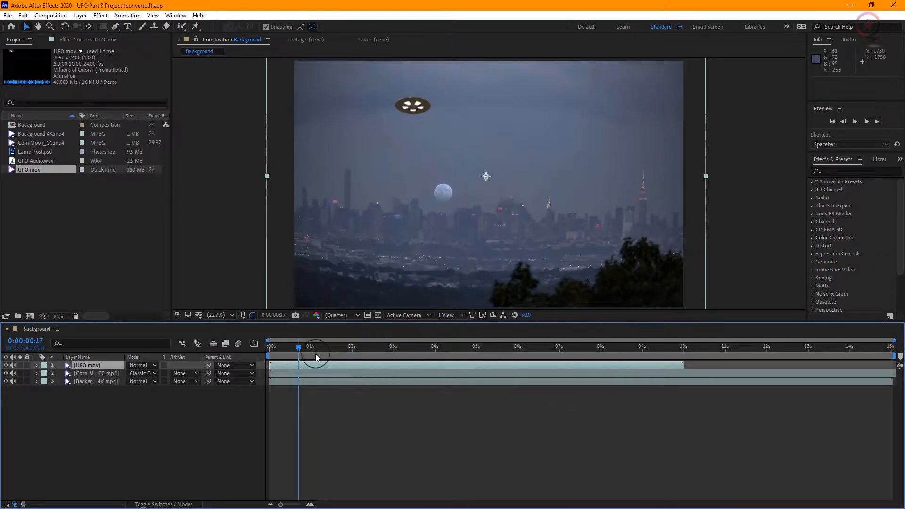
# Shift the UFO.mov layer in time to start at 0:00:05:01 and finish at the end of the composition.
pyautogui.moveTo(298, 349); pyautogui.dragTo(617, 356)
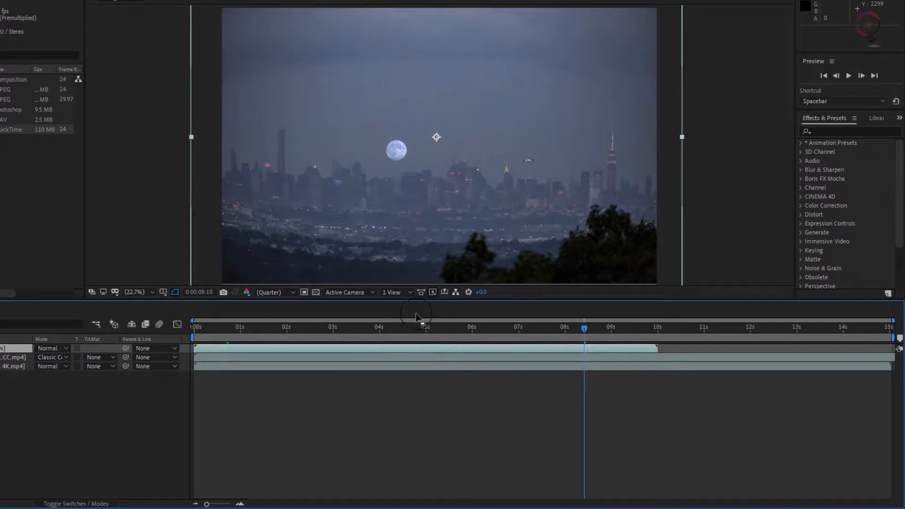
pyautogui.click(428, 350)
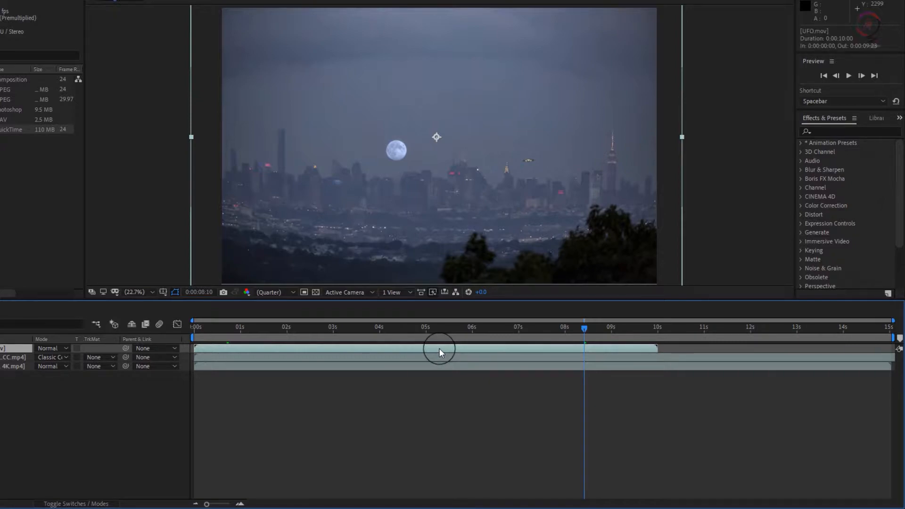
pyautogui.moveTo(439, 349); pyautogui.dragTo(668, 348)
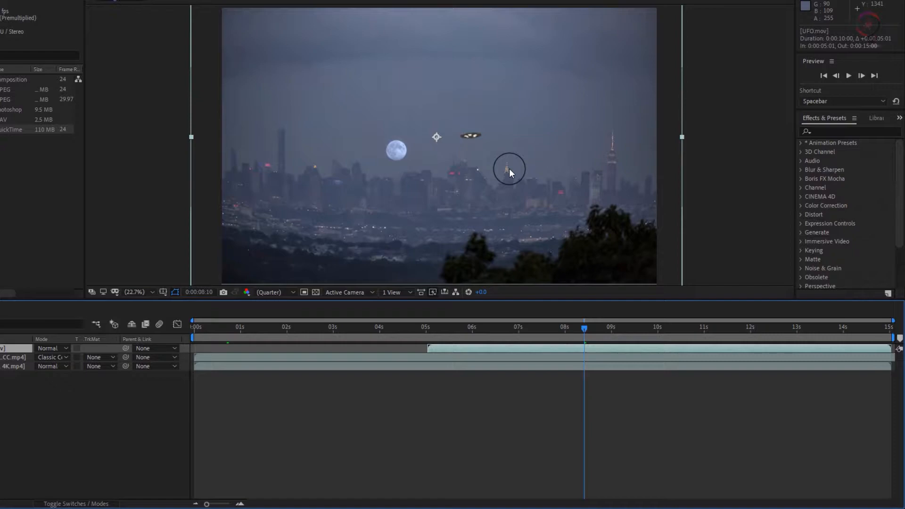
# At 0:00:05:01, move the UFO.mov layer left to about 1103.6, 1099.2 so the UFO starts outside the frame.
pyautogui.moveTo(583, 329); pyautogui.dragTo(427, 330)
pyautogui.press('shift')
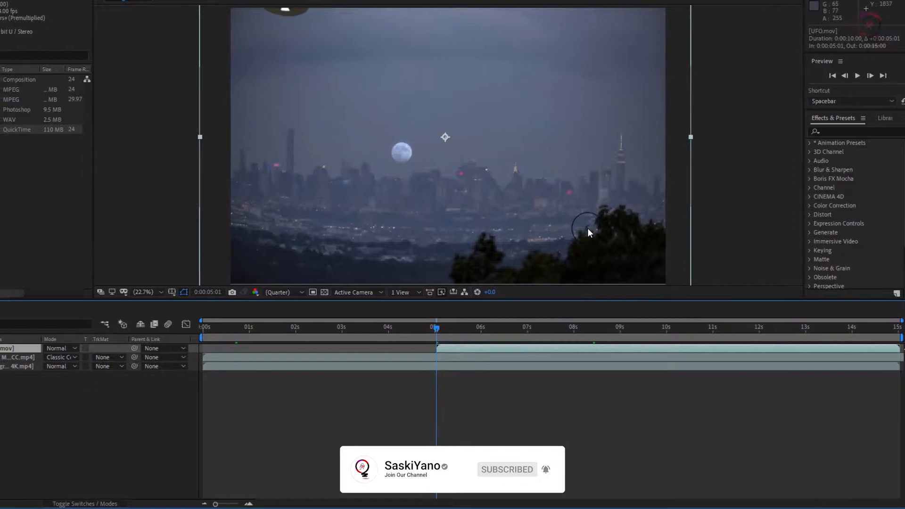
pyautogui.moveTo(671, 253); pyautogui.dragTo(606, 246)
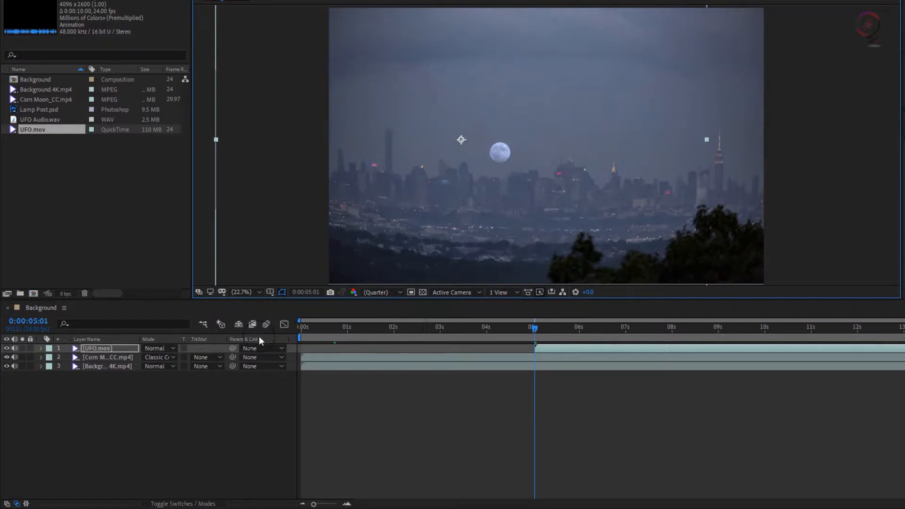
# Reveal the UFO.mov layer's Transform properties and set a Position keyframe at 0:00:05:01.
pyautogui.click(40, 349)
pyautogui.click(50, 357)
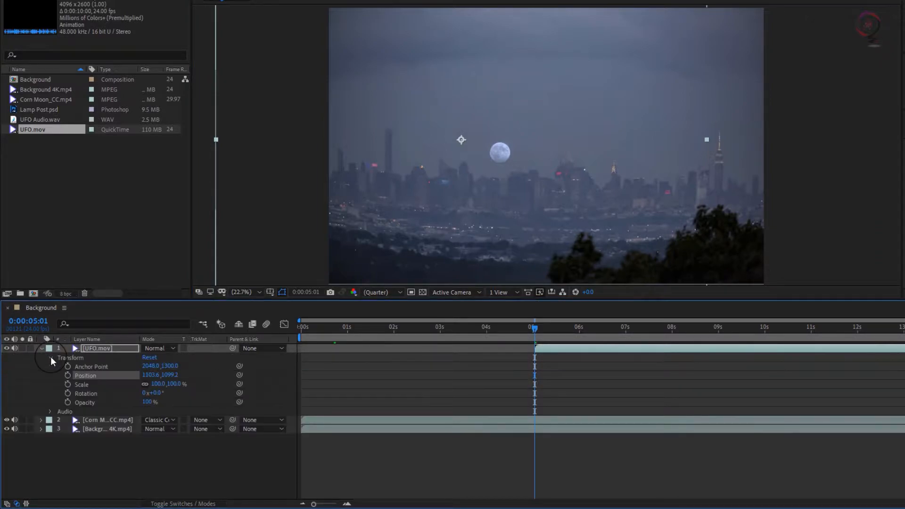
pyautogui.click(67, 374)
pyautogui.moveTo(535, 375)
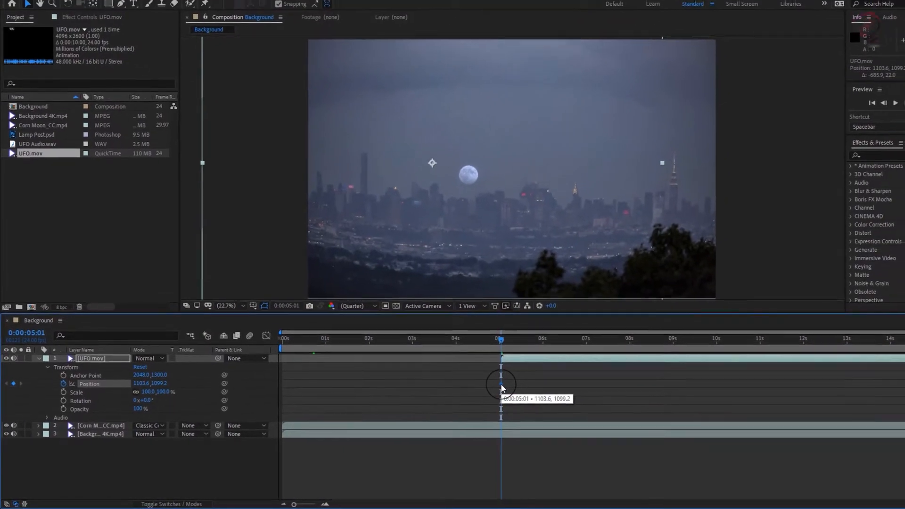
# At 0:00:15:00, move the UFO to about 1676.4, 1057.0, just right of the lit skyscraper spire, as its end Position keyframe.
pyautogui.moveTo(501, 340); pyautogui.dragTo(900, 360)
pyautogui.moveTo(505, 198); pyautogui.dragTo(559, 200)
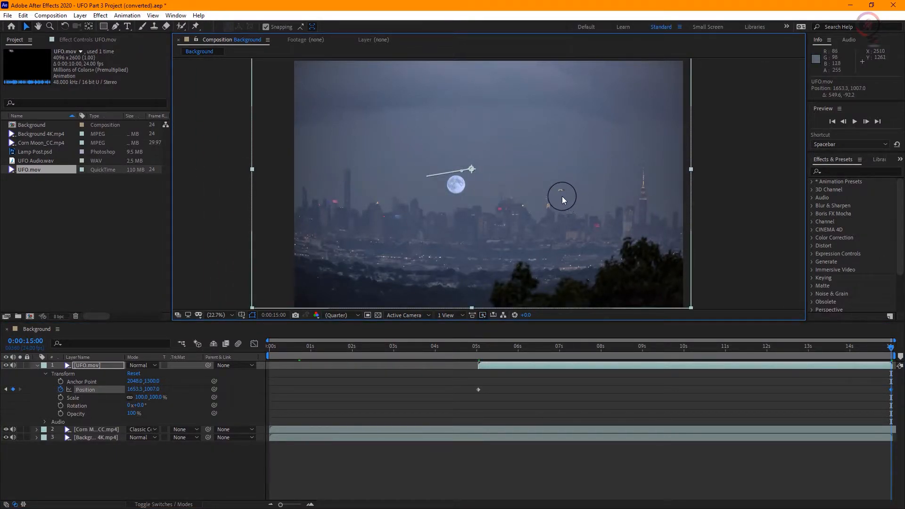
pyautogui.press('Right')
pyautogui.press('Right')
pyautogui.press('Right')
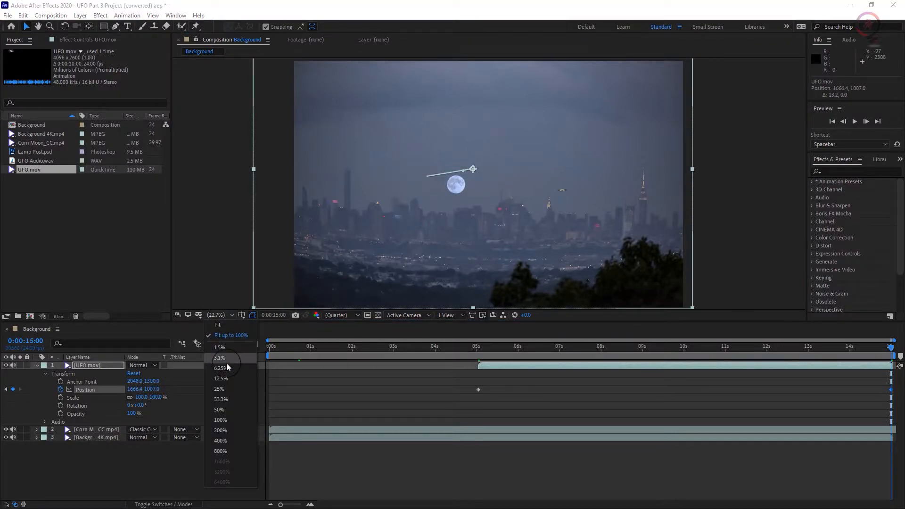
pyautogui.click(223, 410)
pyautogui.moveTo(651, 200); pyautogui.dragTo(653, 212)
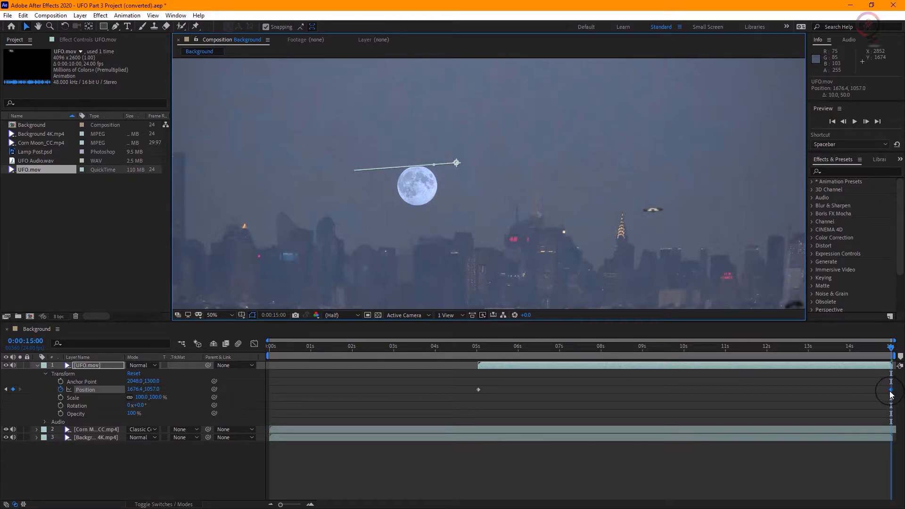
# Check the UFO's motion from its entry to 0:00:06:09 at Quarter resolution with the whole frame fitted in the viewer.
pyautogui.moveTo(888, 349); pyautogui.dragTo(482, 346)
pyautogui.click(539, 353)
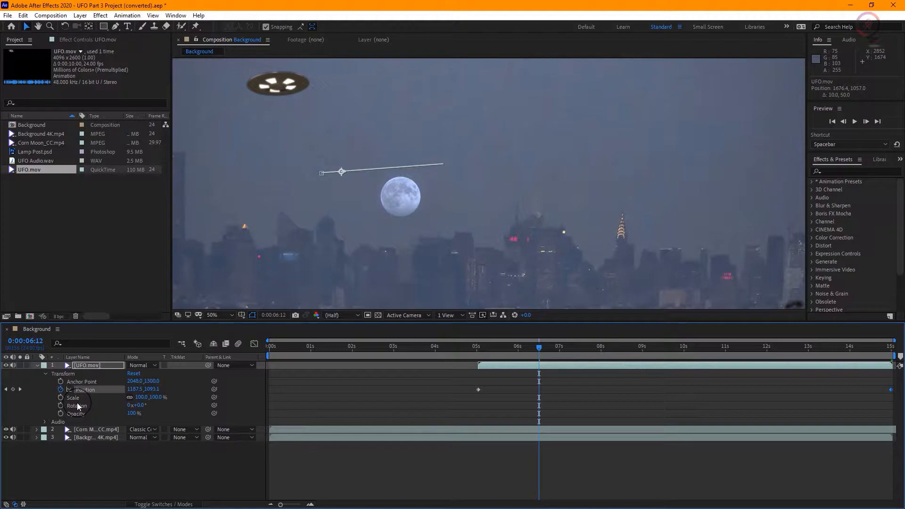
pyautogui.click(351, 315)
pyautogui.click(342, 368)
pyautogui.moveTo(538, 347); pyautogui.dragTo(533, 348)
pyautogui.click(223, 316)
pyautogui.click(225, 326)
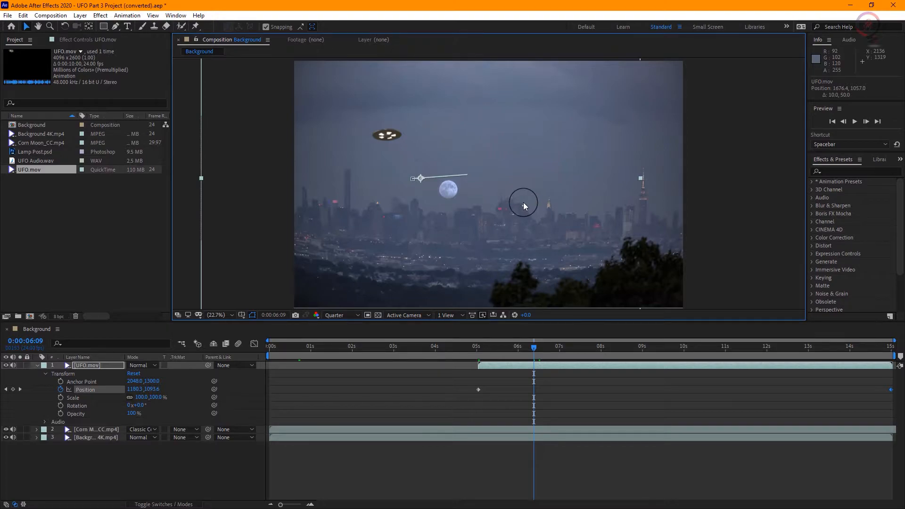
# At 0:00:08:01, lower the UFO in front of the moon to position about 1340.2, 1220.5, adding a middle Position keyframe.
pyautogui.press(',')
pyautogui.press(',')
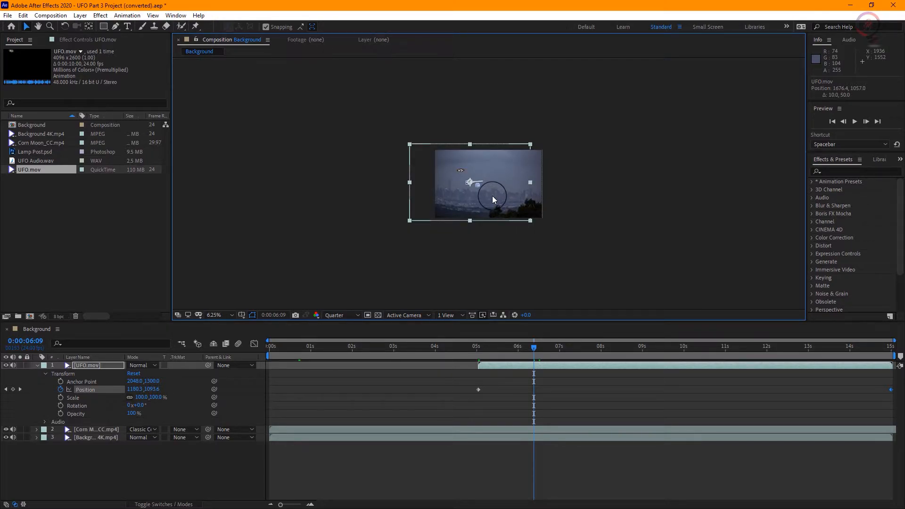
pyautogui.press('.')
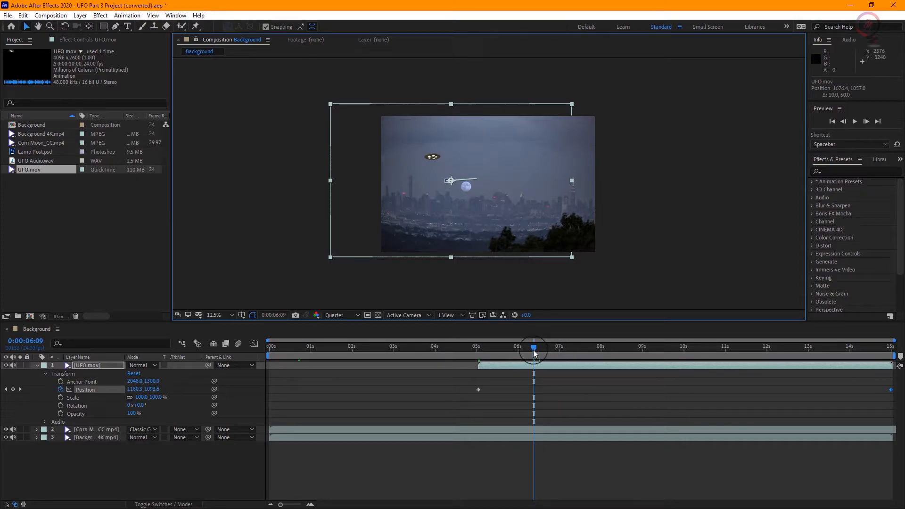
pyautogui.moveTo(558, 347); pyautogui.dragTo(640, 358)
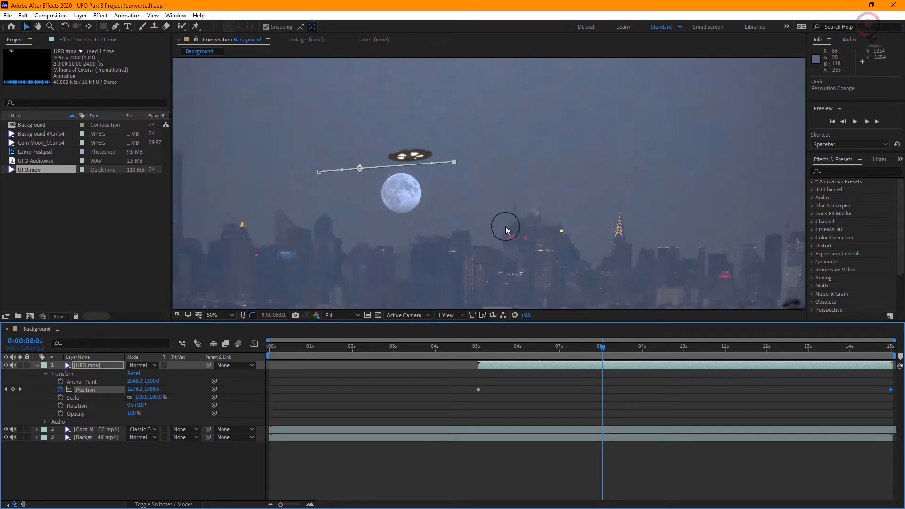
pyautogui.moveTo(539, 159); pyautogui.dragTo(555, 192)
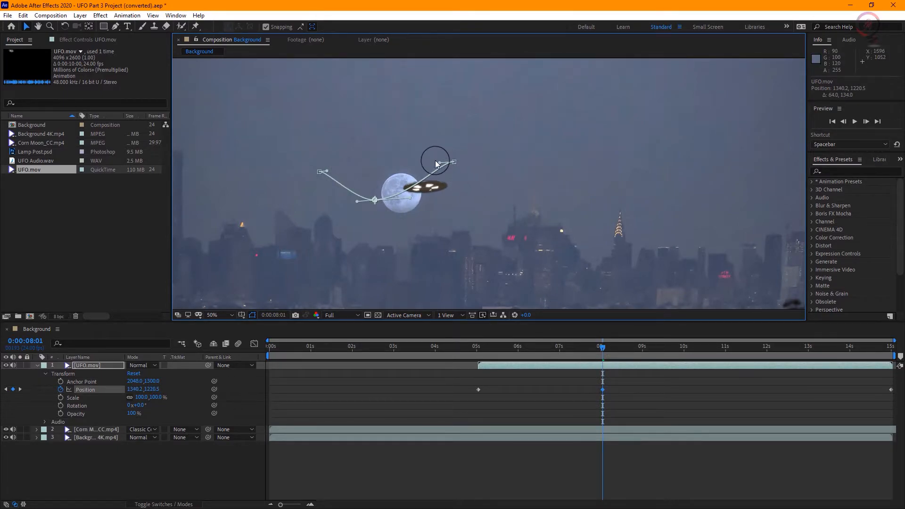
# Smooth the motion path by pulling the end keyframe's handle to about 1609.2, 1111.7 and the start keyframe's to about 1169.9, 1146.9.
pyautogui.moveTo(440, 163); pyautogui.dragTo(438, 172)
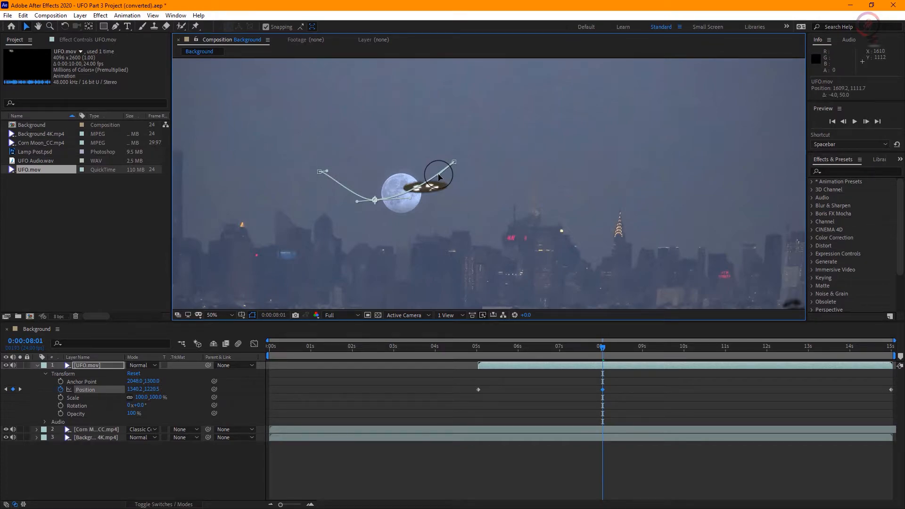
pyautogui.moveTo(327, 172); pyautogui.dragTo(334, 182)
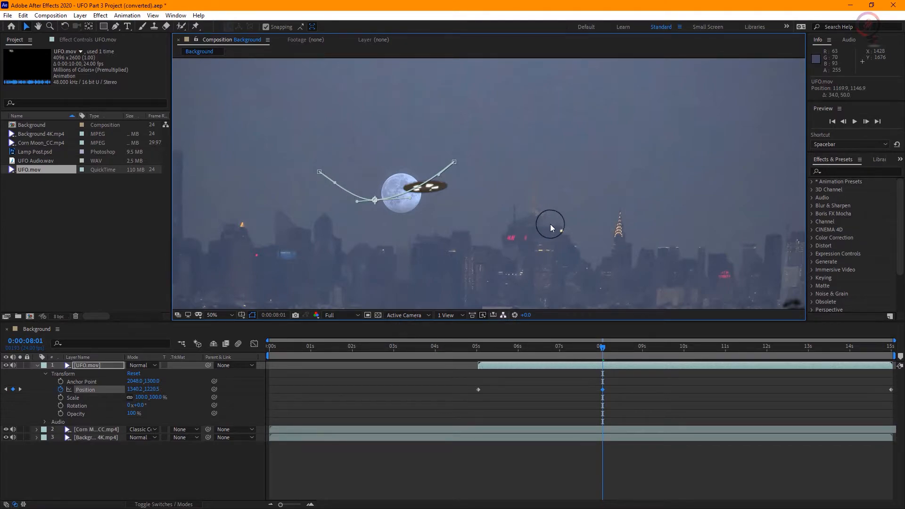
pyautogui.scroll(1, 553, 209)
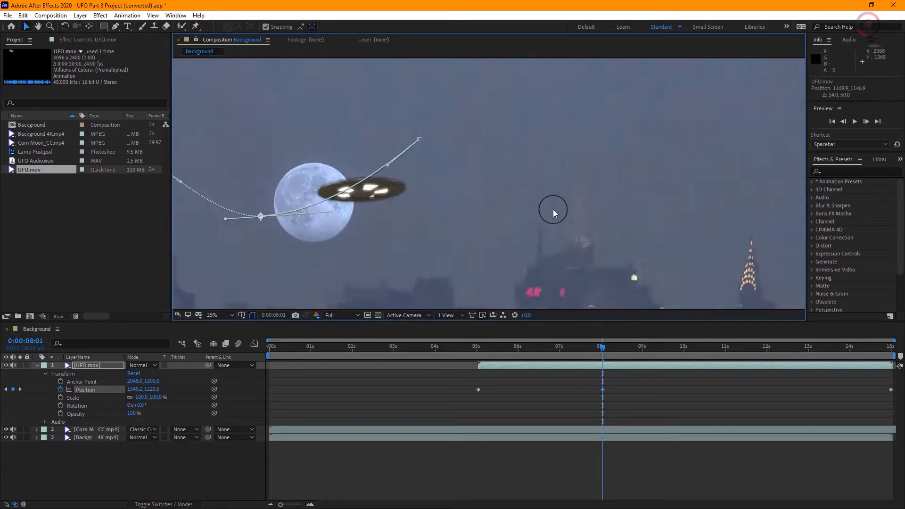
pyautogui.scroll(-2, 553, 209)
pyautogui.scroll(1, 552, 210)
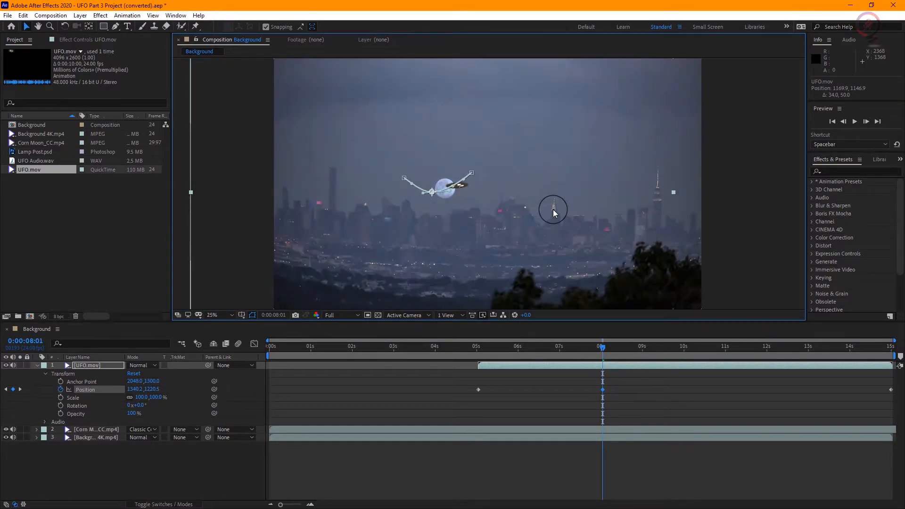
# Play the UFO animation from 0:00:05:00 with the preview resolution set to Quarter.
pyautogui.moveTo(602, 347); pyautogui.dragTo(475, 362)
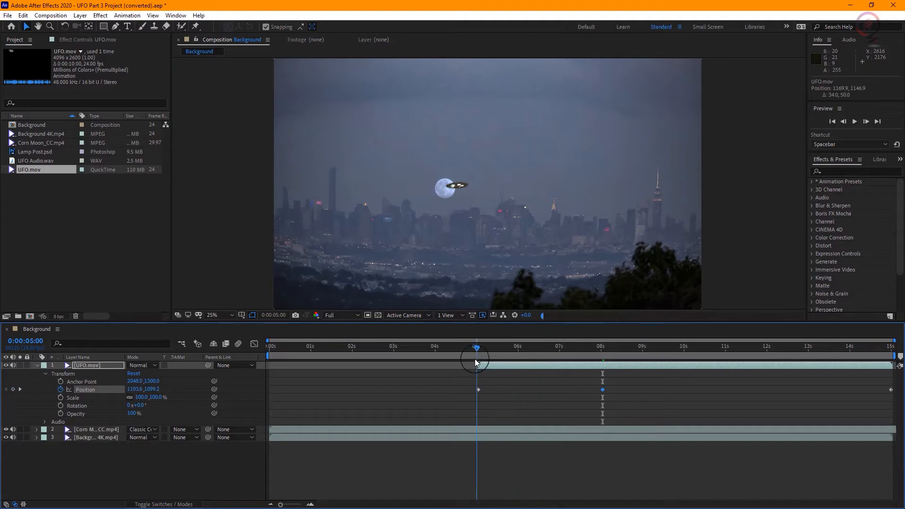
pyautogui.click(354, 315)
pyautogui.click(346, 368)
pyautogui.press('space')
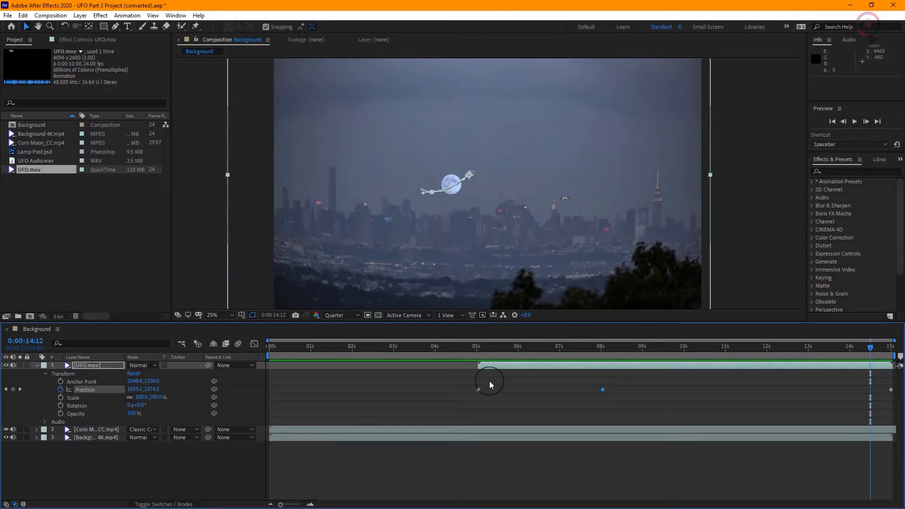
# Examine the distant UFO, skyline and foreground trees up close at 0:00:14:12, finishing with the whole frame fitted in view.
pyautogui.press('/')
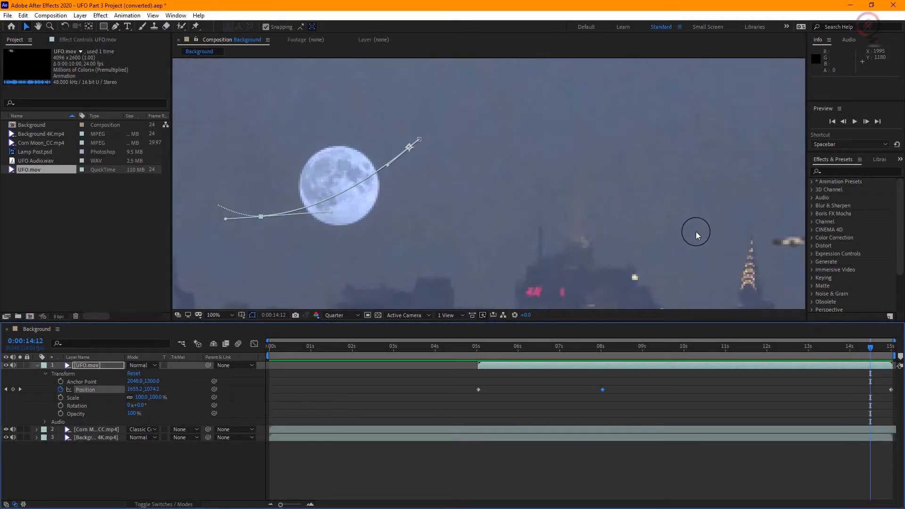
pyautogui.press('h')
pyautogui.moveTo(722, 228); pyautogui.dragTo(586, 178)
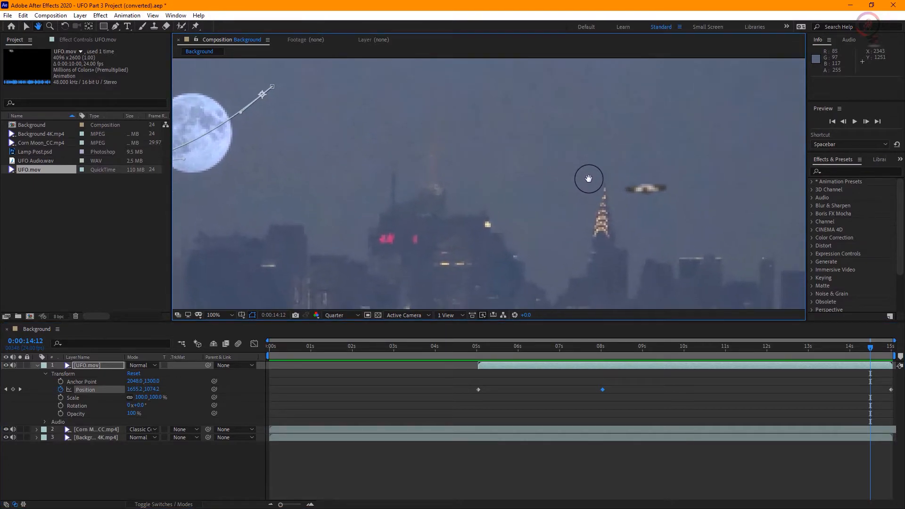
pyautogui.press('v')
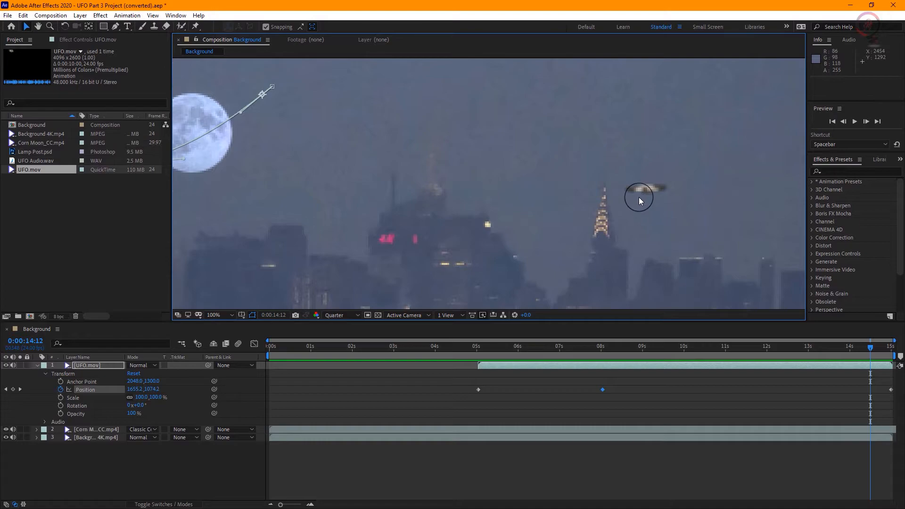
pyautogui.press(',')
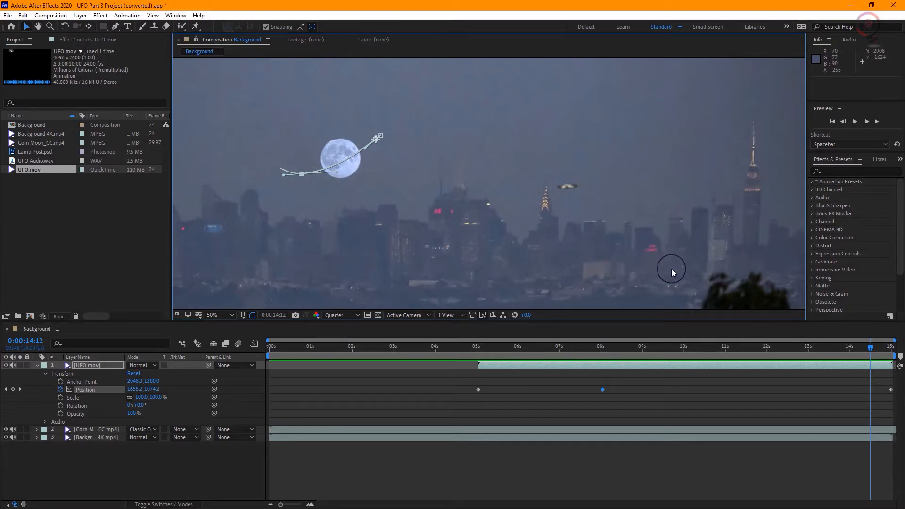
pyautogui.press('space')
pyautogui.moveTo(725, 253); pyautogui.dragTo(684, 185)
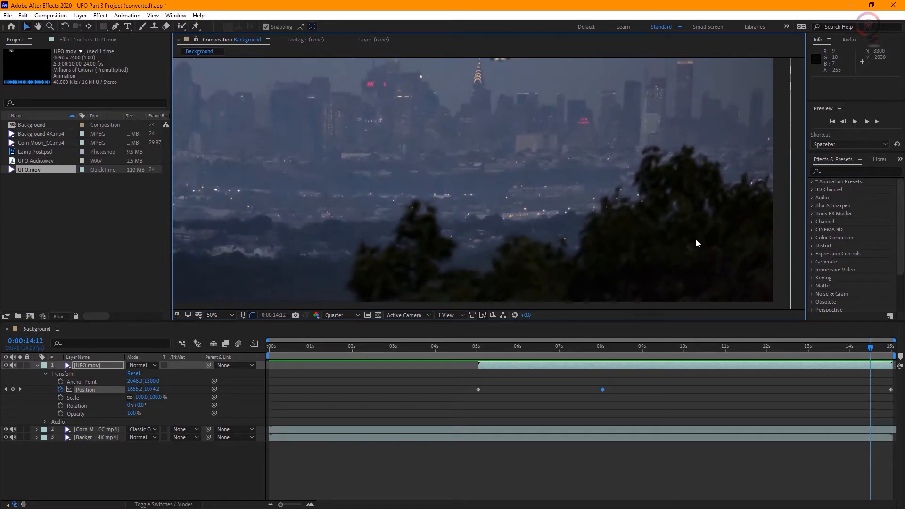
pyautogui.press('space')
pyautogui.moveTo(511, 103); pyautogui.dragTo(609, 224)
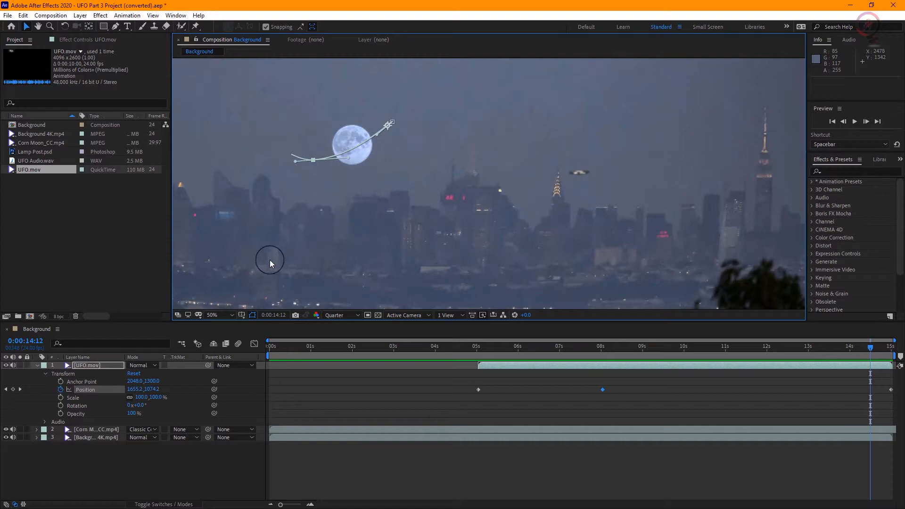
pyautogui.click(227, 317)
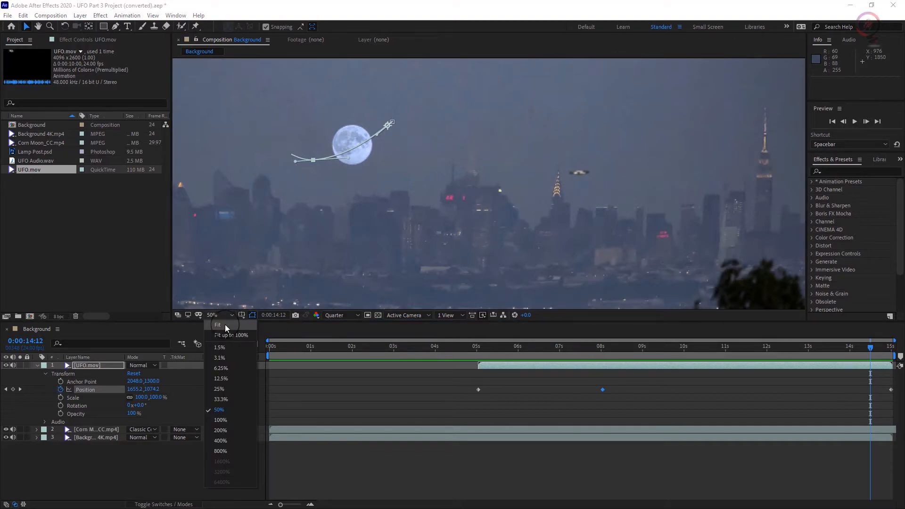
pyautogui.click(225, 324)
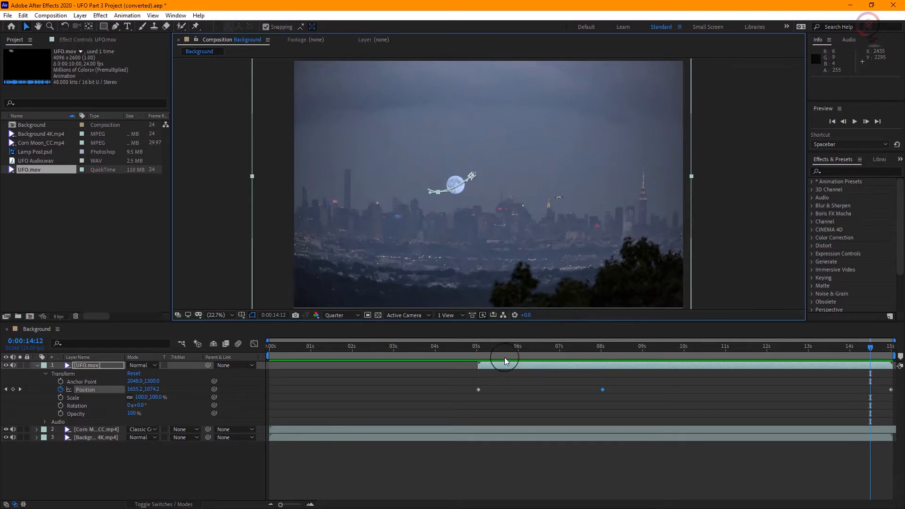
# At 0:00:05:12, find the Tint effect and apply it to the UFO in the composition.
pyautogui.click(486, 345)
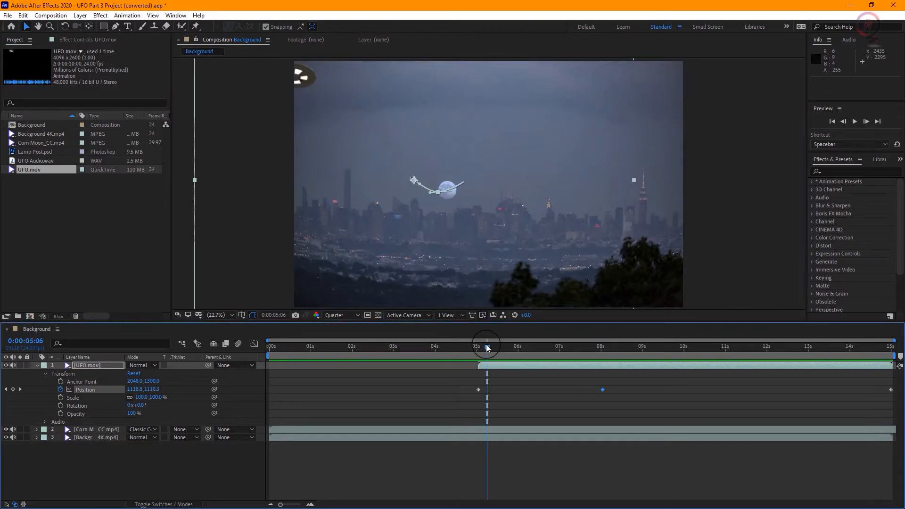
pyautogui.click(492, 347)
pyautogui.click(497, 349)
pyautogui.click(822, 169)
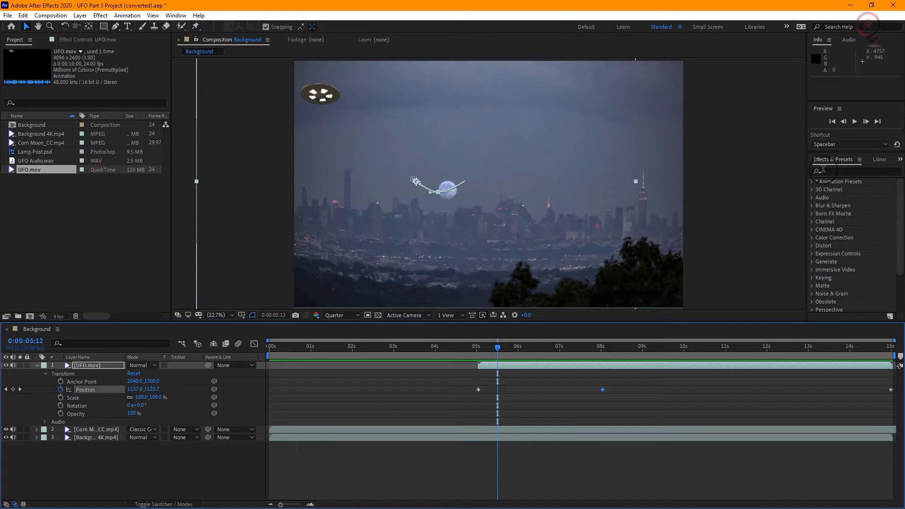
pyautogui.click(832, 172)
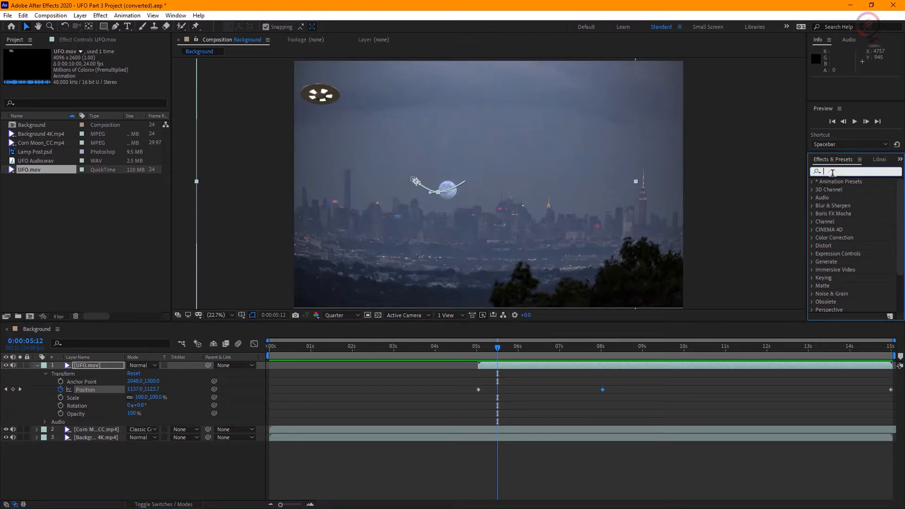
pyautogui.write('tint')
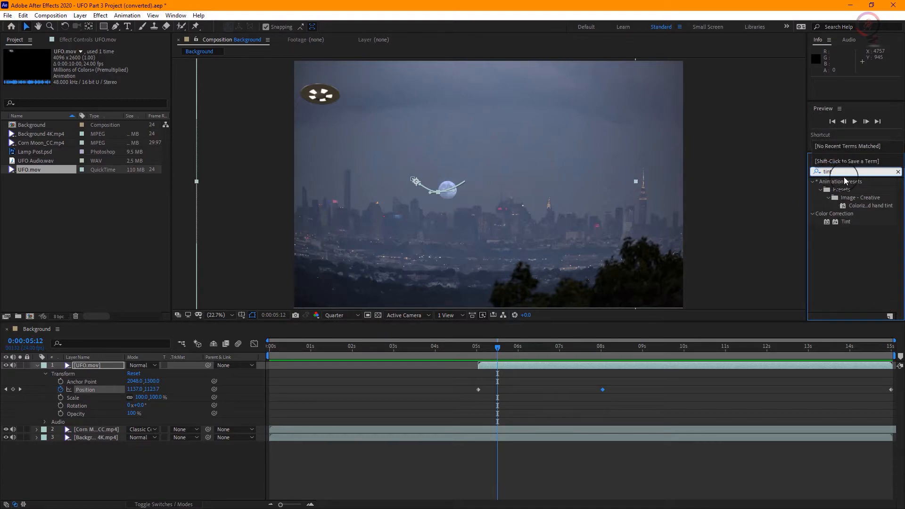
pyautogui.moveTo(846, 222); pyautogui.dragTo(330, 94)
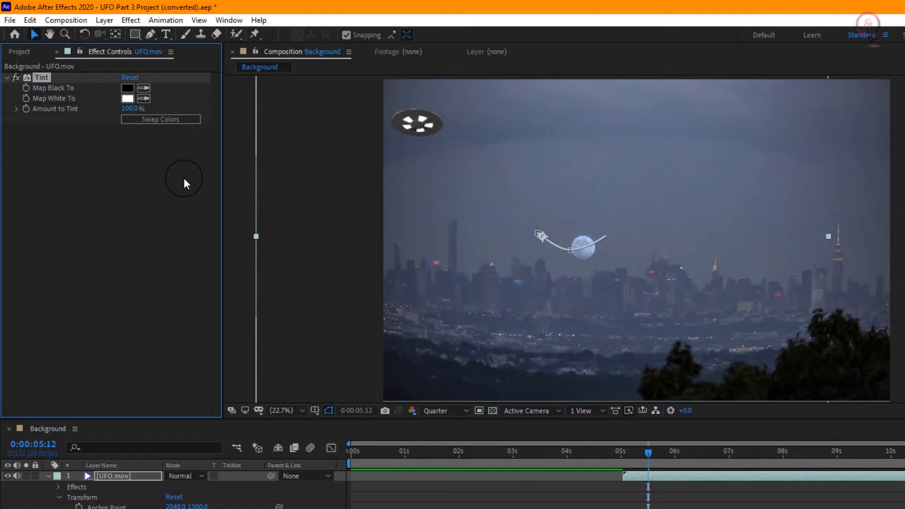
# Sample the dark hillside for the Tint's Map Black To and set Map White To to pale yellow E6E3AF.
pyautogui.click(141, 89)
pyautogui.click(428, 380)
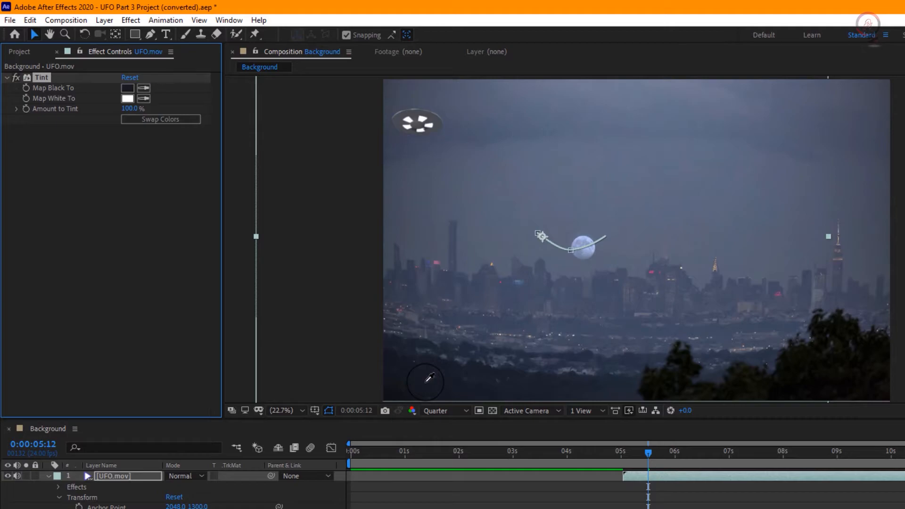
pyautogui.click(127, 98)
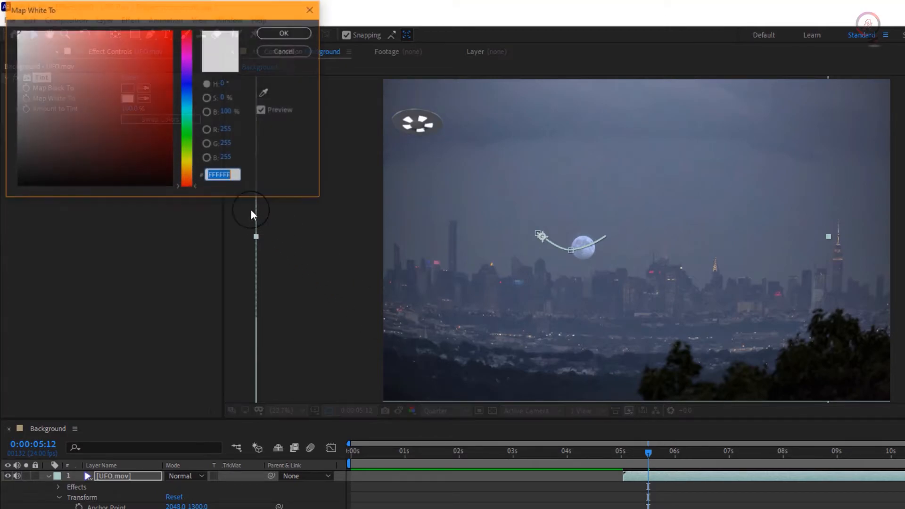
pyautogui.click(190, 162)
pyautogui.moveTo(91, 80); pyautogui.dragTo(50, 45)
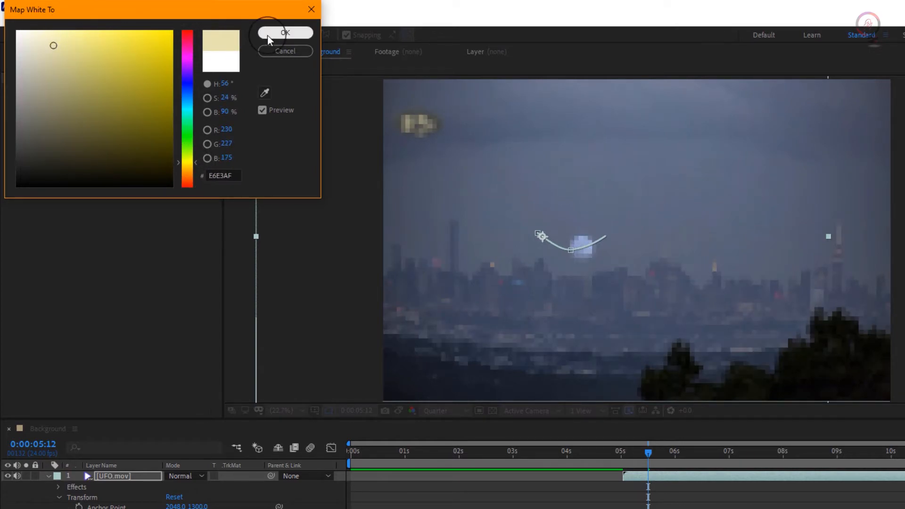
pyautogui.click(284, 32)
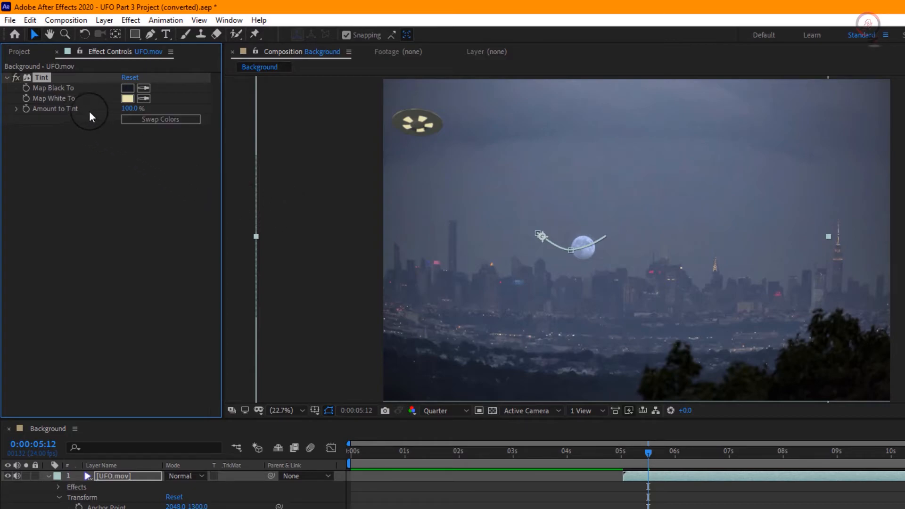
# Keep Amount to Tint at 100% and start keyframing Map Black To and Map White To at 0:00:05:12.
pyautogui.moveTo(128, 110); pyautogui.dragTo(191, 109)
pyautogui.click(26, 88)
pyautogui.click(26, 98)
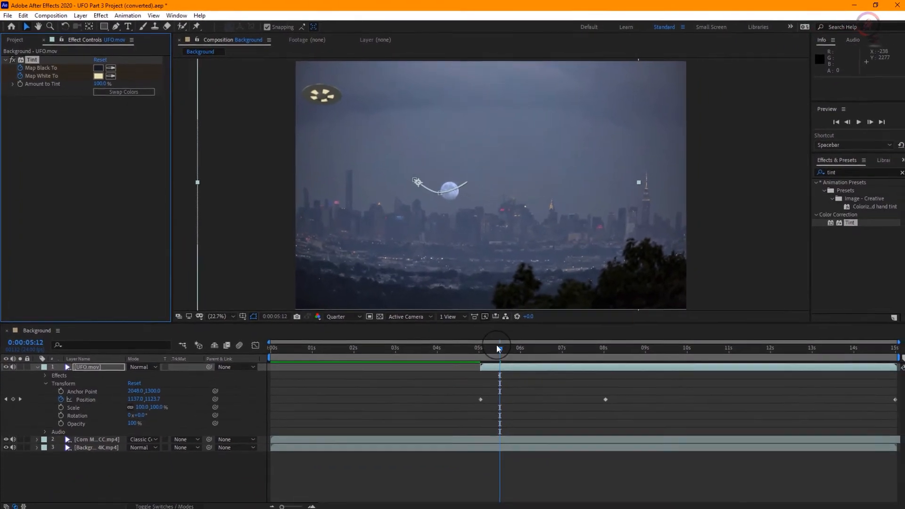
# At 0:00:14:12, keyframe the Tint with a hazy grey-blue for Map Black To and a bright building light for Map White To.
pyautogui.moveTo(495, 349); pyautogui.dragTo(870, 349)
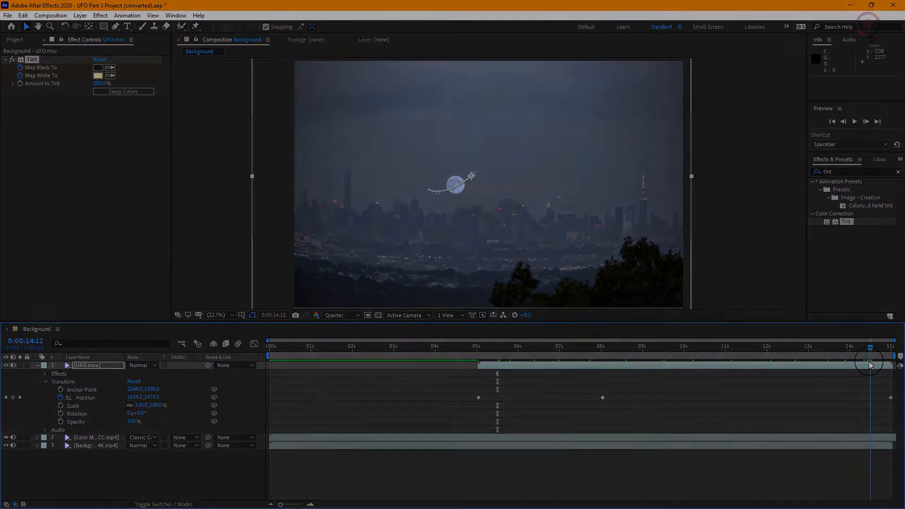
pyautogui.press('/')
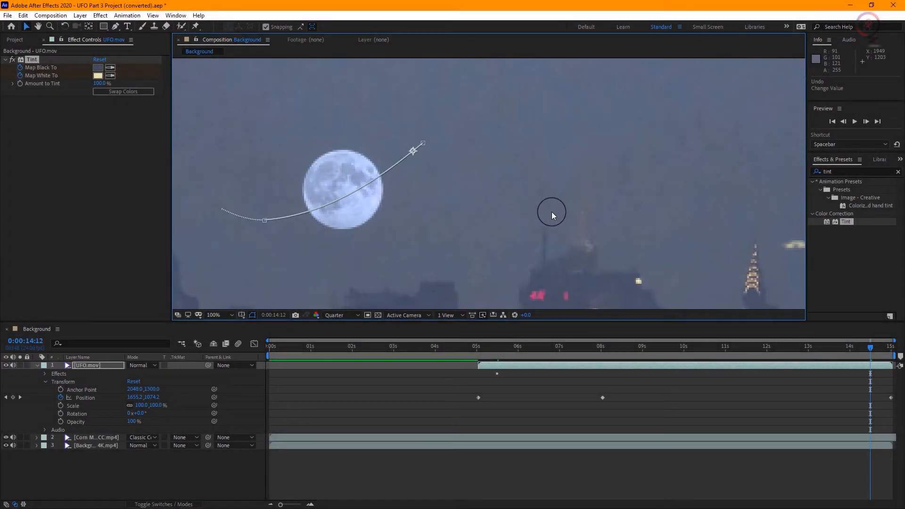
pyautogui.press(',')
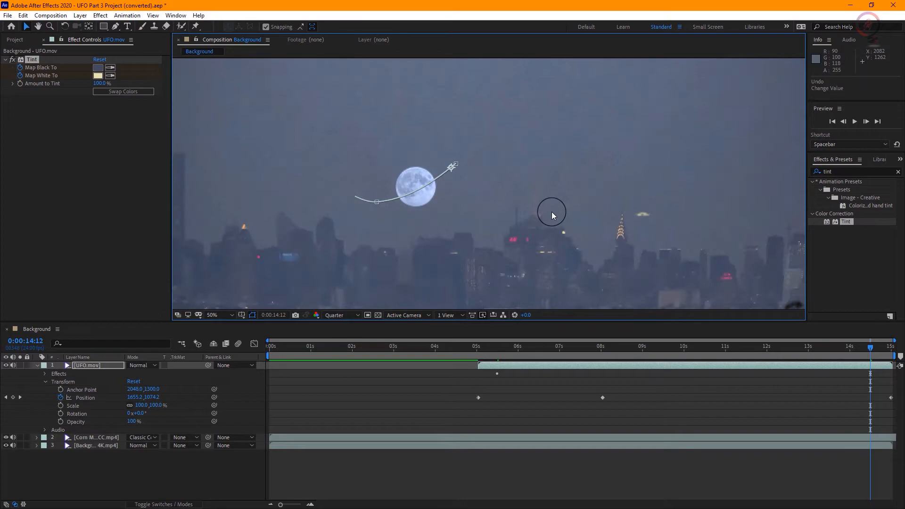
pyautogui.click(110, 76)
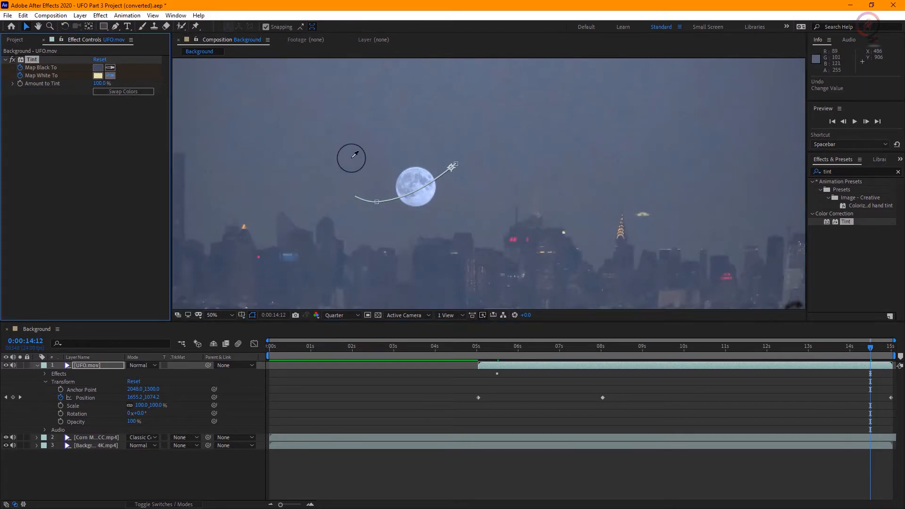
pyautogui.click(563, 232)
# Go back to about 0:00:05:04 and play the composition to review the tinted UFO's flight.
pyautogui.press(',')
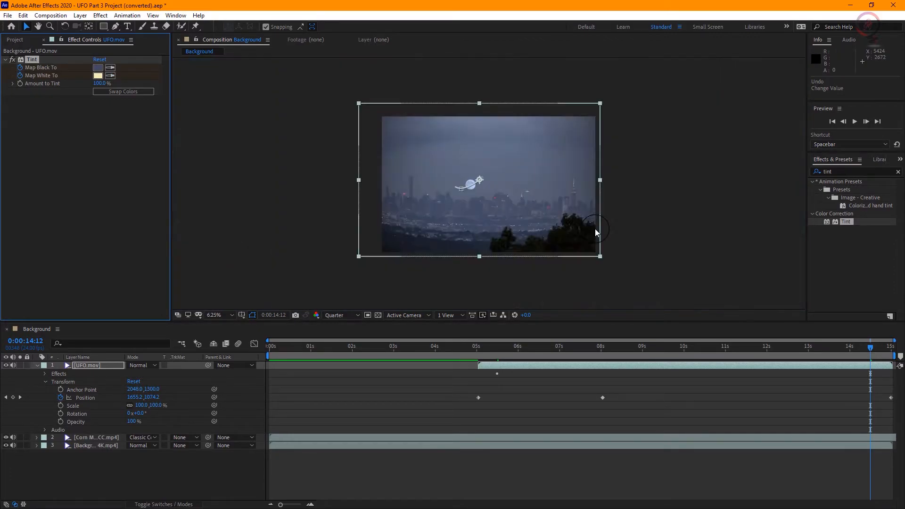
pyautogui.scroll(-1, 563, 230)
pyautogui.scroll(1, 563, 230)
pyautogui.moveTo(870, 354); pyautogui.dragTo(483, 349)
pyautogui.click(528, 418)
pyautogui.press('space')
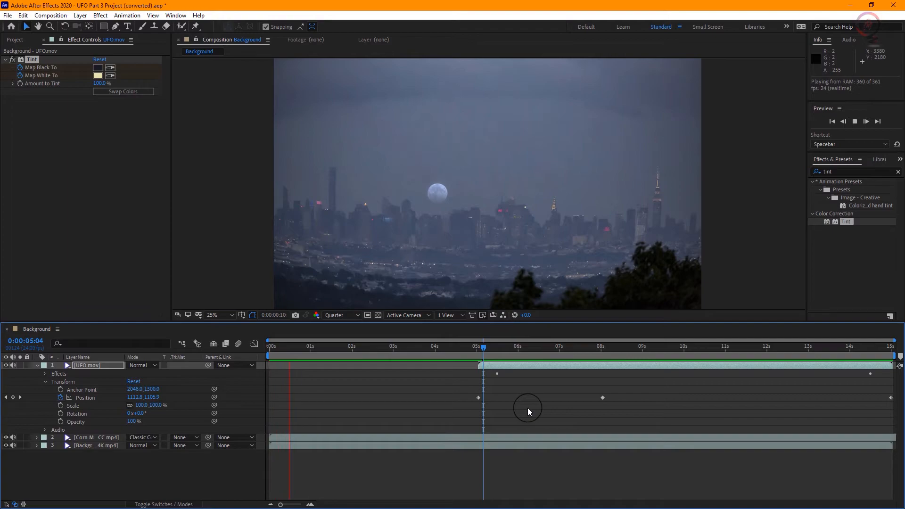
pyautogui.press('space')
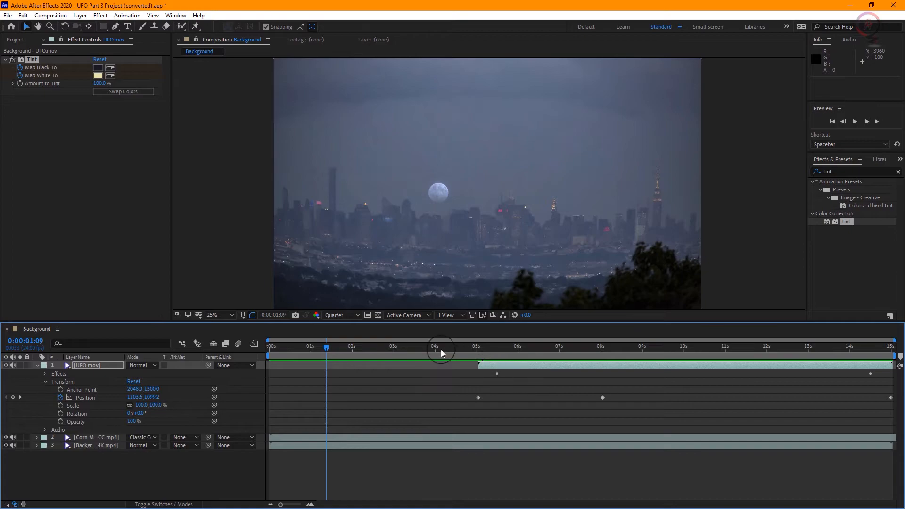
# Add Lamp Post.psd from the project to the composition as the topmost layer, with the post west of the moon.
pyautogui.click(20, 42)
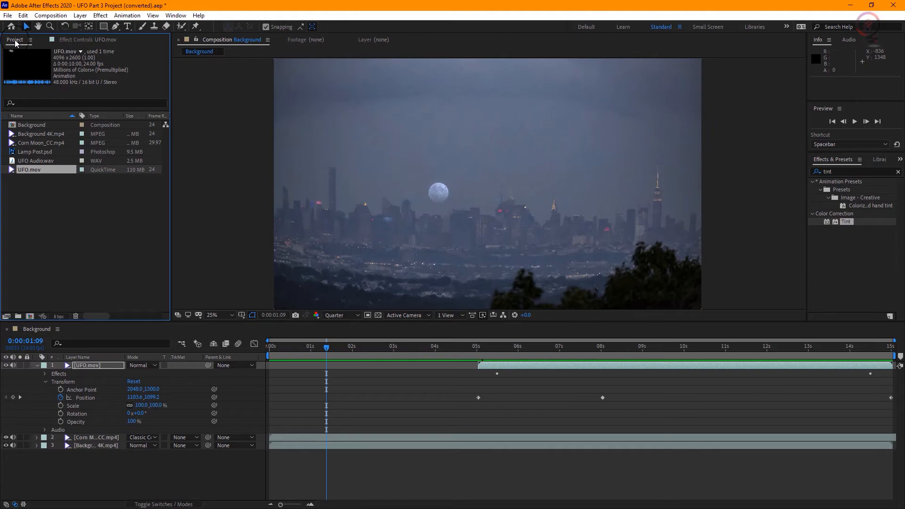
pyautogui.click(27, 153)
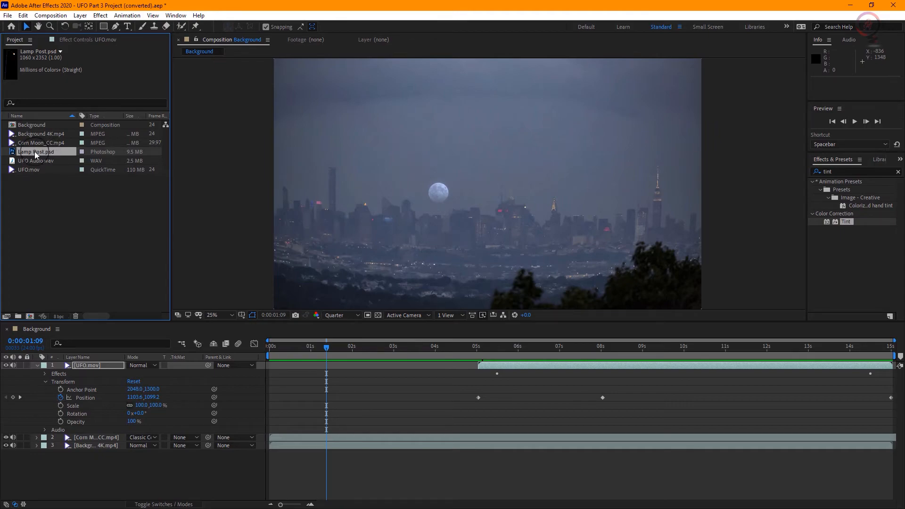
pyautogui.moveTo(34, 152); pyautogui.dragTo(371, 185)
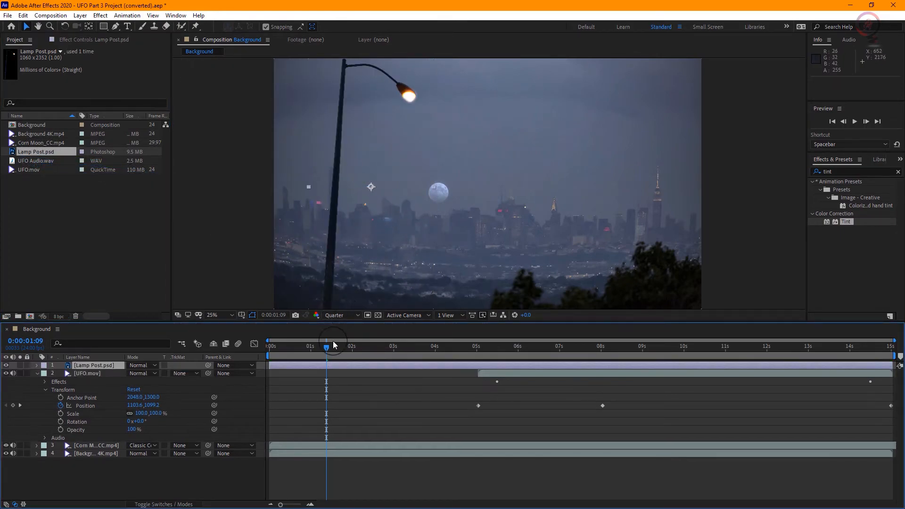
# At 0:00:00:00, scale the lamp post down slightly and place it at position about 660, 1240, with its base at the frame's lower edge.
pyautogui.moveTo(328, 354); pyautogui.dragTo(263, 358)
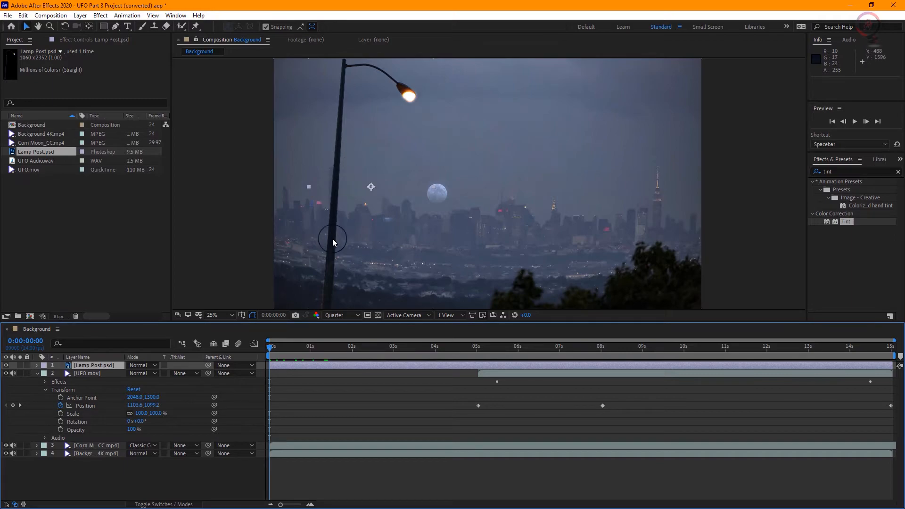
pyautogui.moveTo(333, 239); pyautogui.dragTo(316, 237)
pyautogui.scroll(-1, 440, 210)
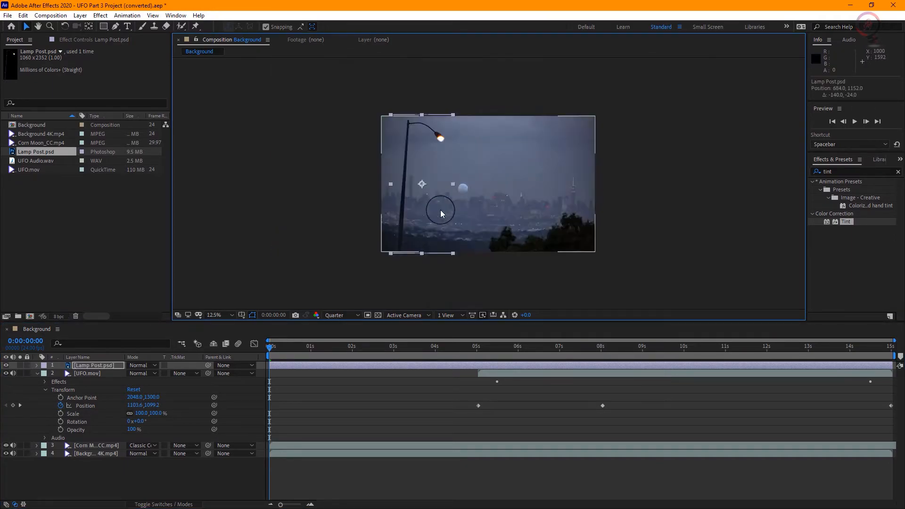
pyautogui.moveTo(421, 114); pyautogui.dragTo(420, 122)
pyautogui.scroll(1, 431, 216)
pyautogui.scroll(-1, 431, 216)
pyautogui.moveTo(401, 234); pyautogui.dragTo(400, 239)
pyautogui.hotkey('shift', '/')
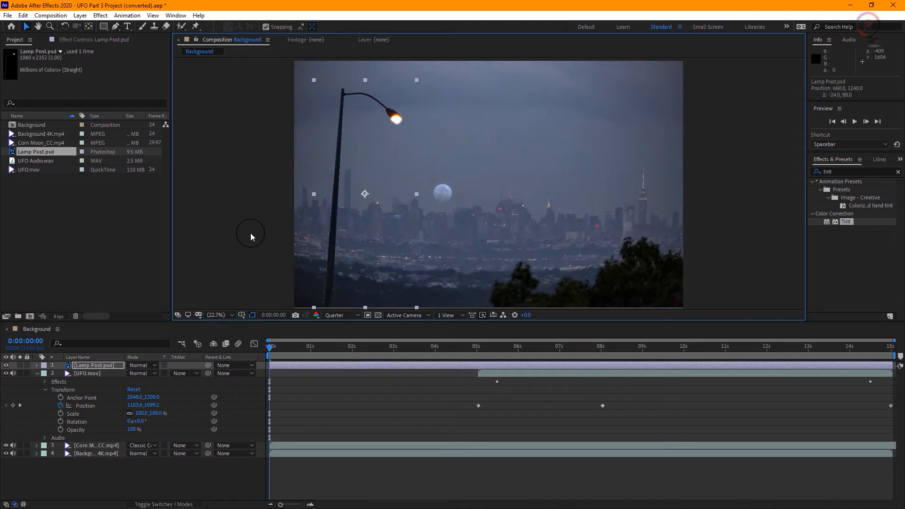
# Apply Camera Lens Blur to the lamp post and set its Blur Radius to 20.
pyautogui.click(836, 171)
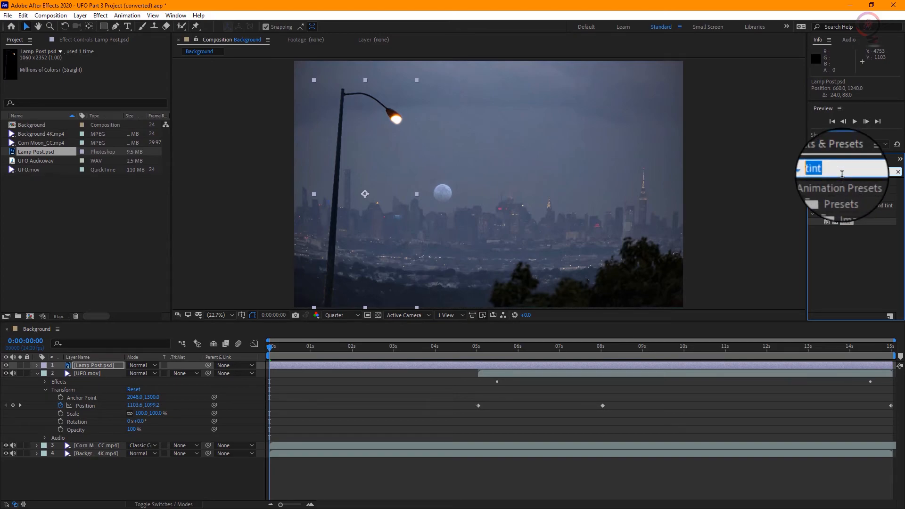
pyautogui.write('camera')
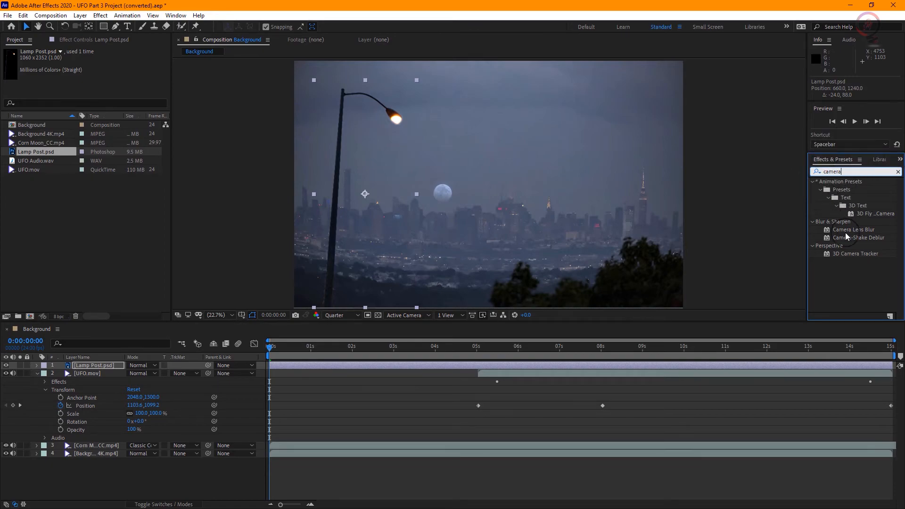
pyautogui.moveTo(848, 229); pyautogui.dragTo(336, 196)
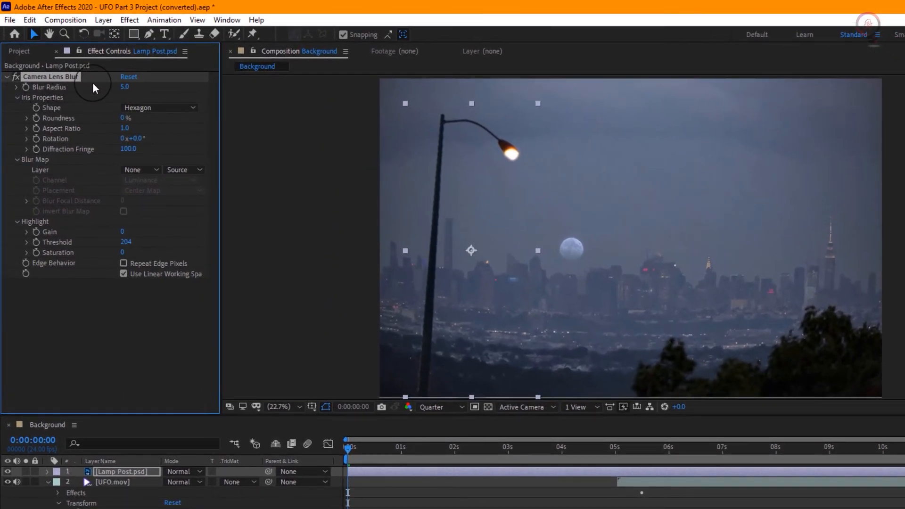
pyautogui.click(120, 83)
pyautogui.click(125, 87)
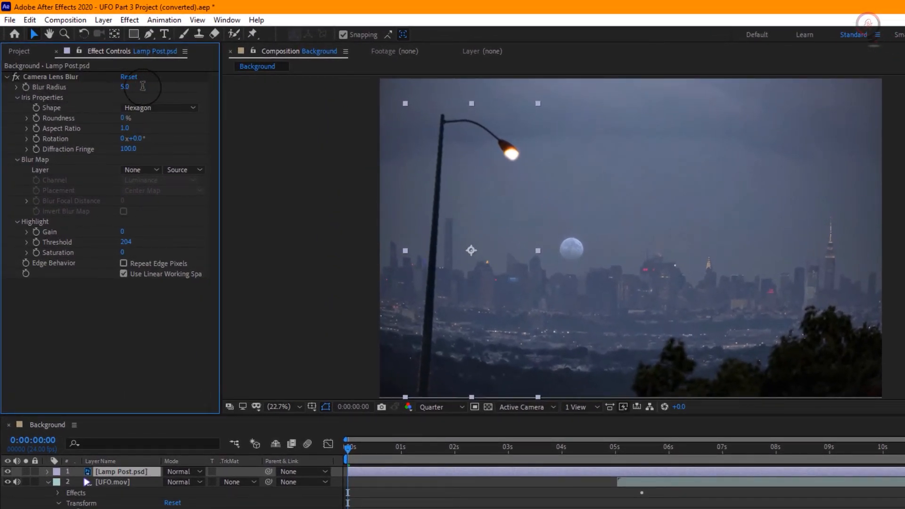
pyautogui.write('20')
pyautogui.press('Return')
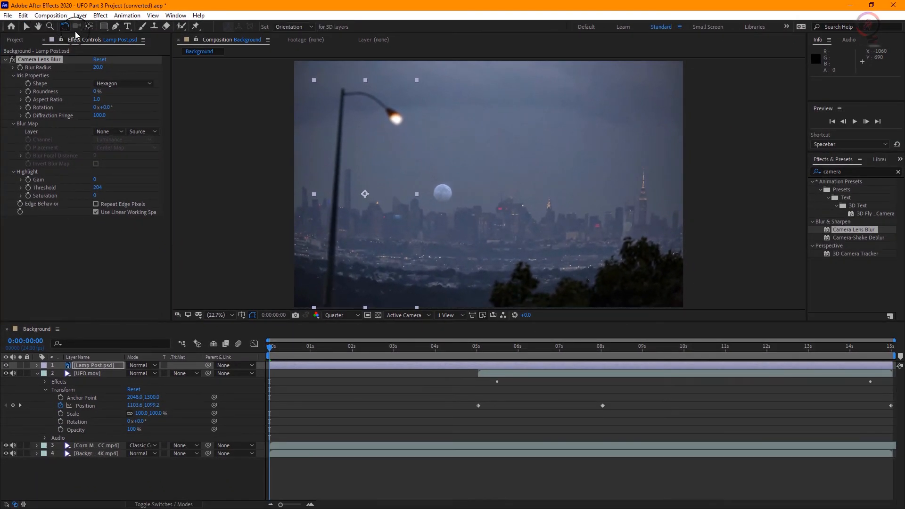
# Rotate the lamp post about -3.3° so it stands upright, and play the composition.
pyautogui.moveTo(339, 118); pyautogui.dragTo(335, 125)
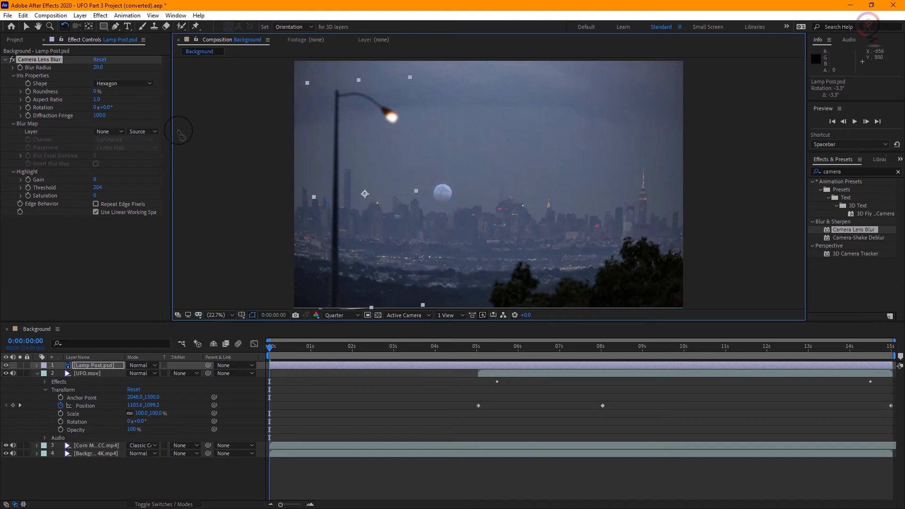
pyautogui.click(26, 26)
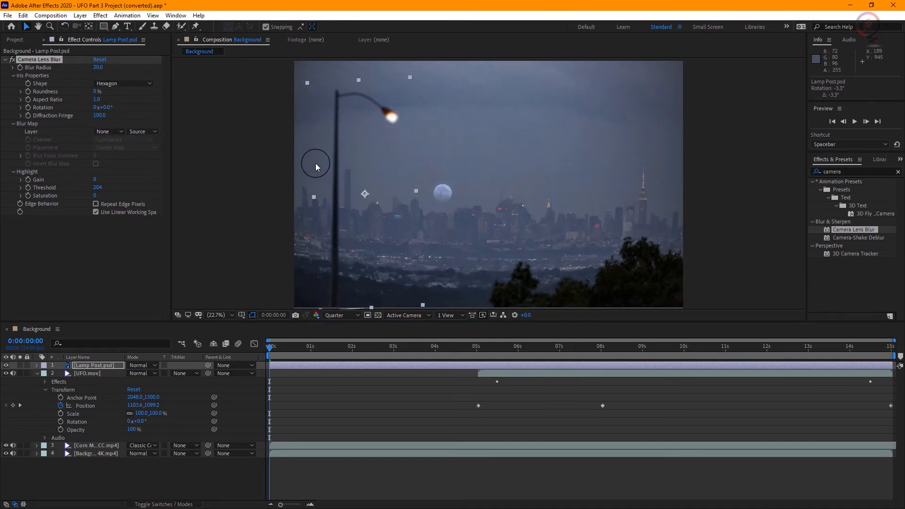
pyautogui.press('space')
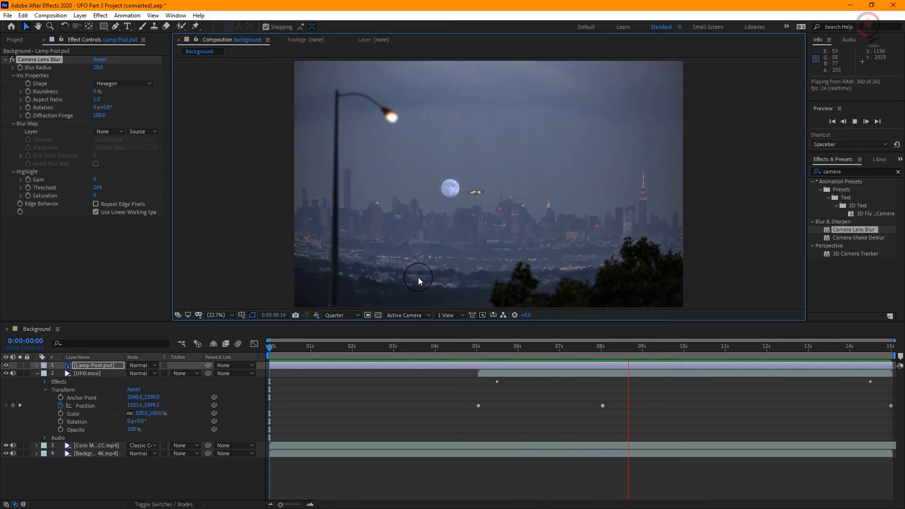
pyautogui.press('space')
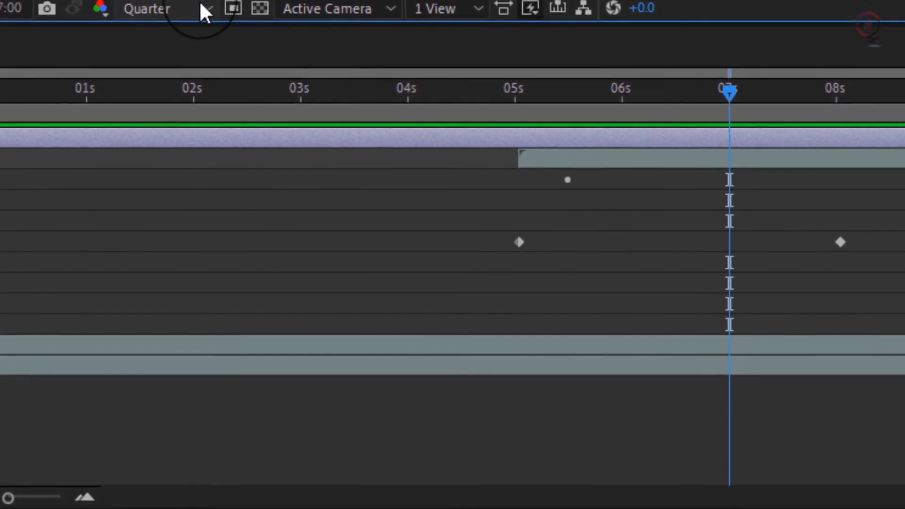
# Set the preview resolution to Auto and play the composition from 0:00:07:00.
pyautogui.click(213, 14)
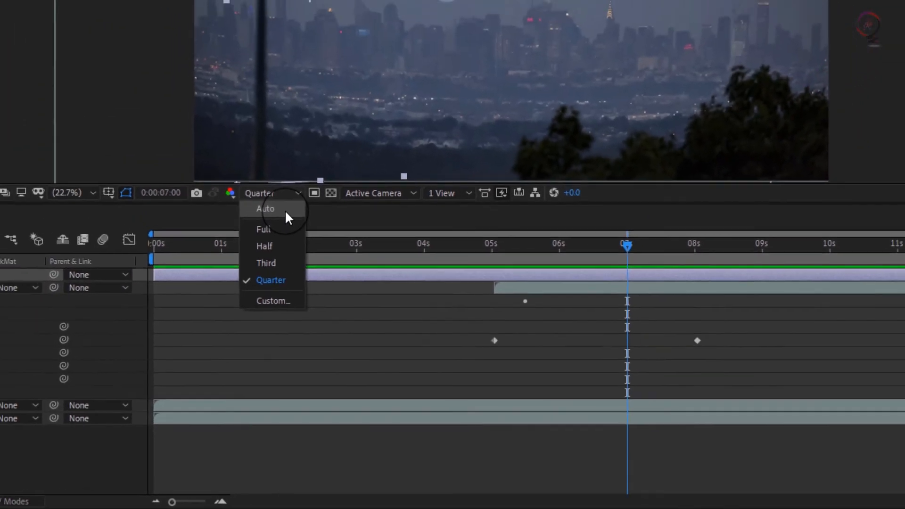
pyautogui.click(155, 33)
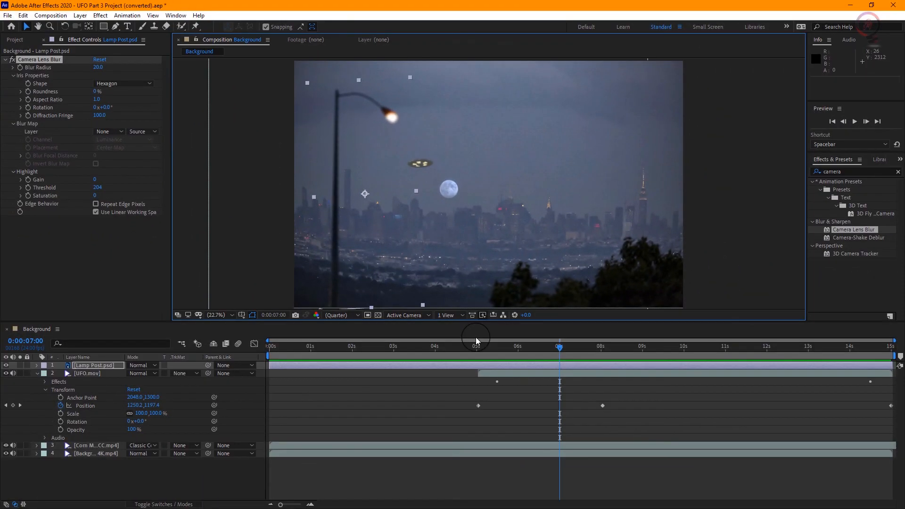
pyautogui.press('space')
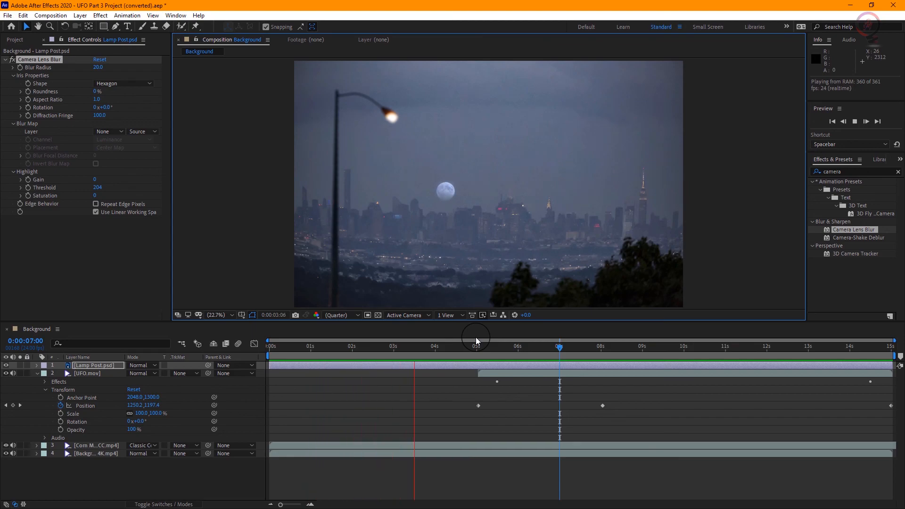
pyautogui.press('space')
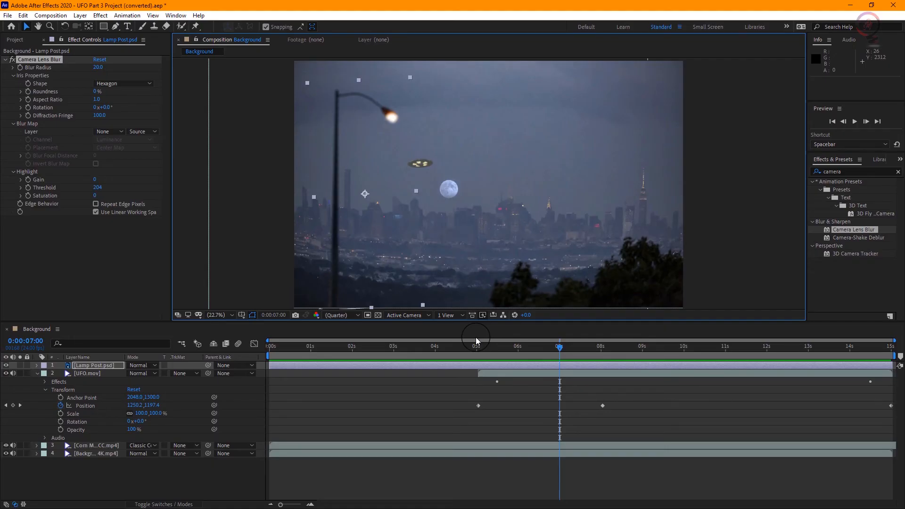
pyautogui.press('space')
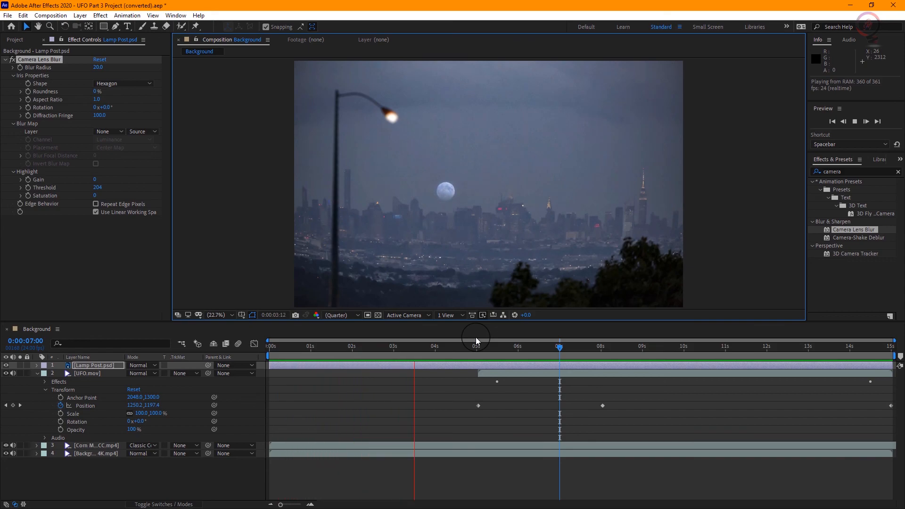
pyautogui.press('space')
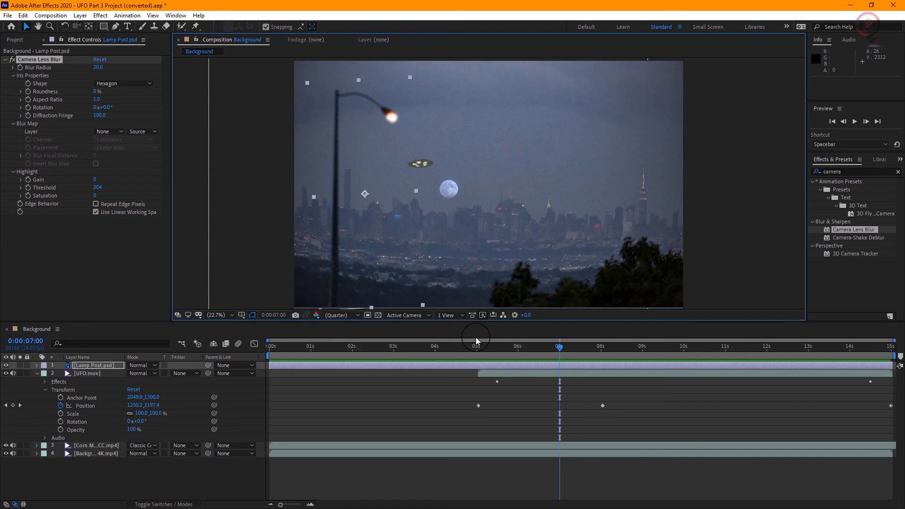
pyautogui.press('space')
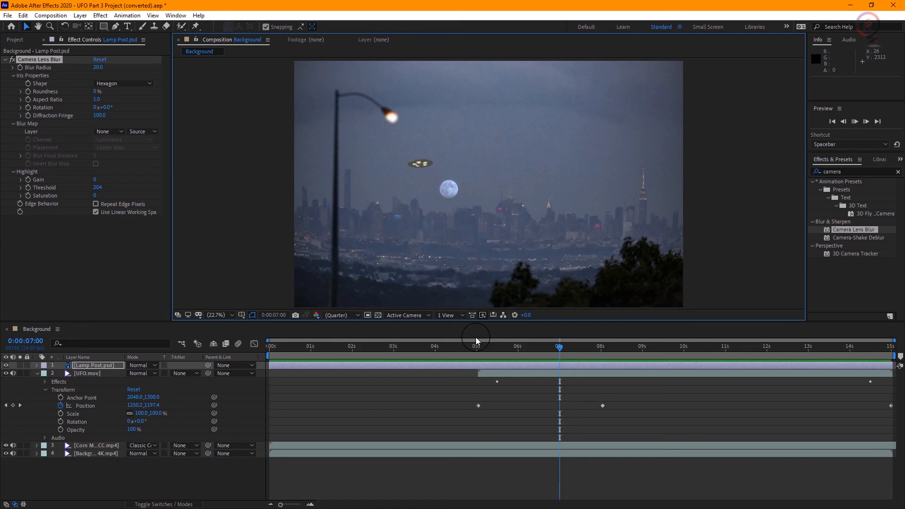